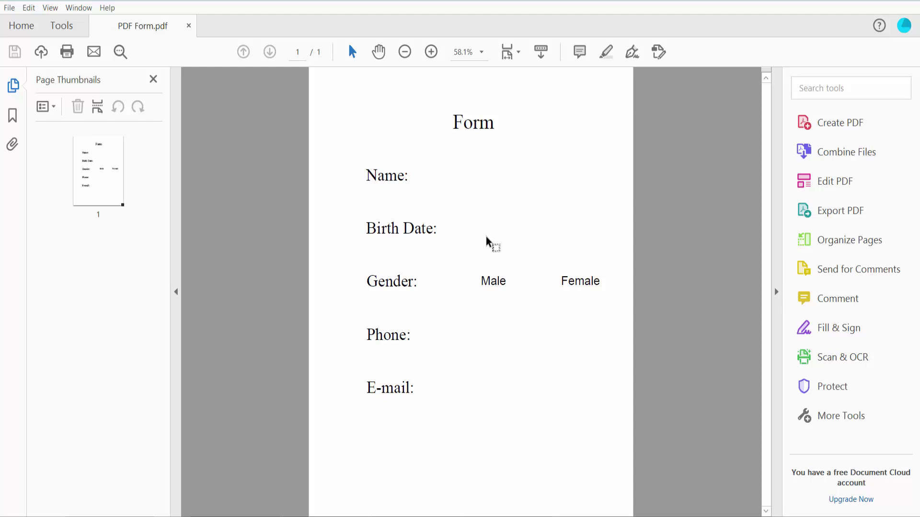
Start Prepare Form on the PDF from Tools and dismiss the no-fields-detected notice
{"action": "left_click", "coordinate": [63, 28]}
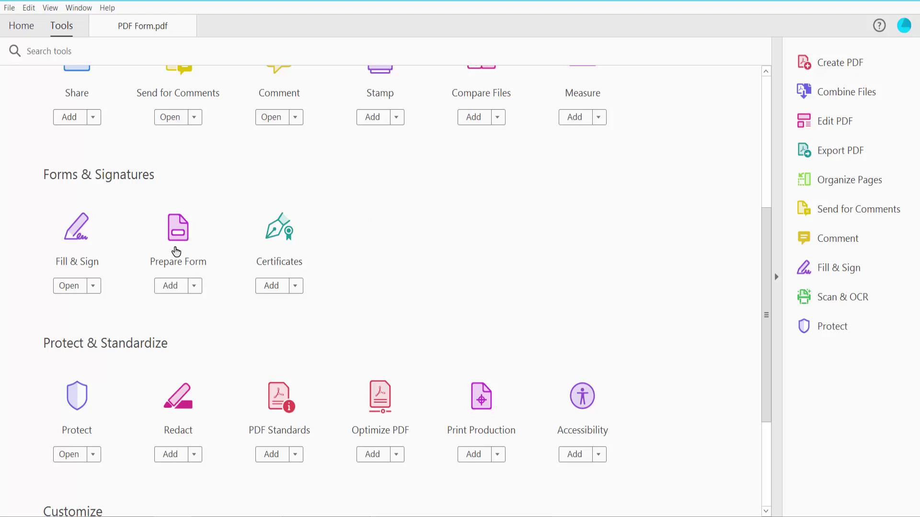
{"action": "left_click", "coordinate": [178, 230]}
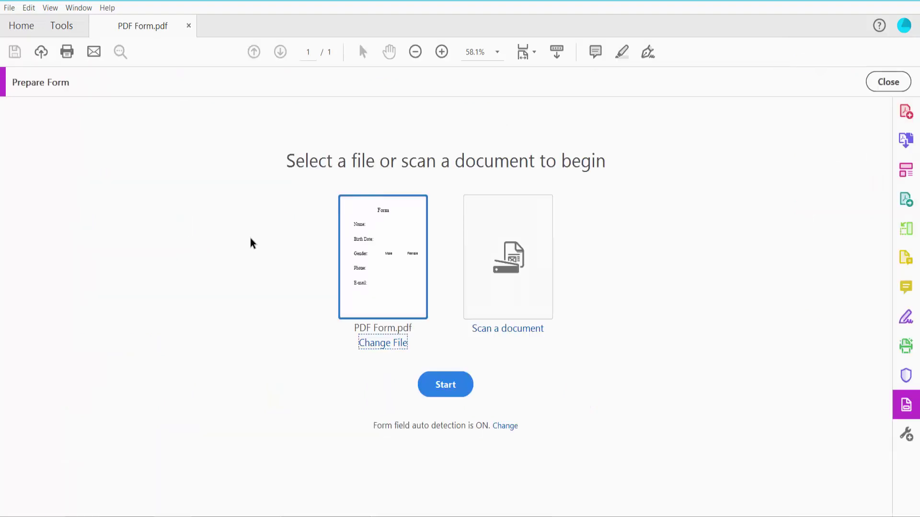
{"action": "left_click", "coordinate": [442, 392]}
{"action": "left_click", "coordinate": [584, 291]}
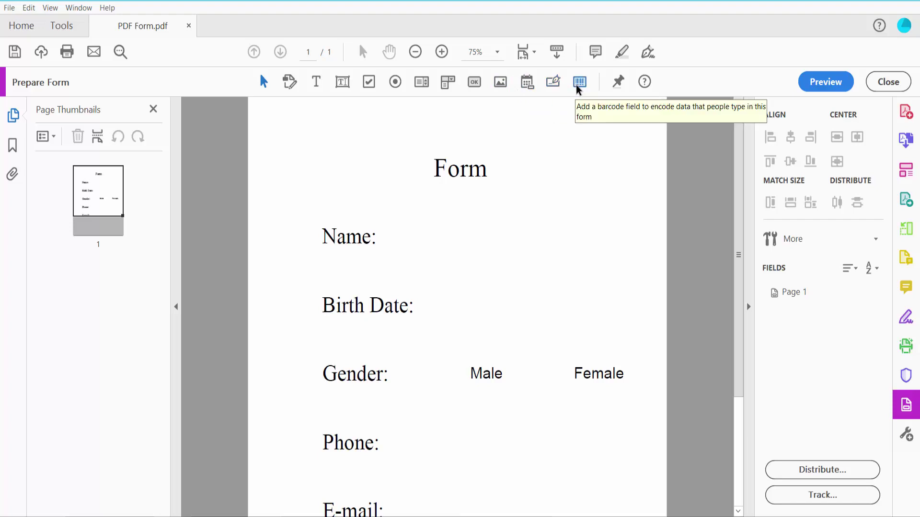
{"action": "scroll", "coordinate": [500, 199], "scroll_direction": "down", "scroll_amount": 1}
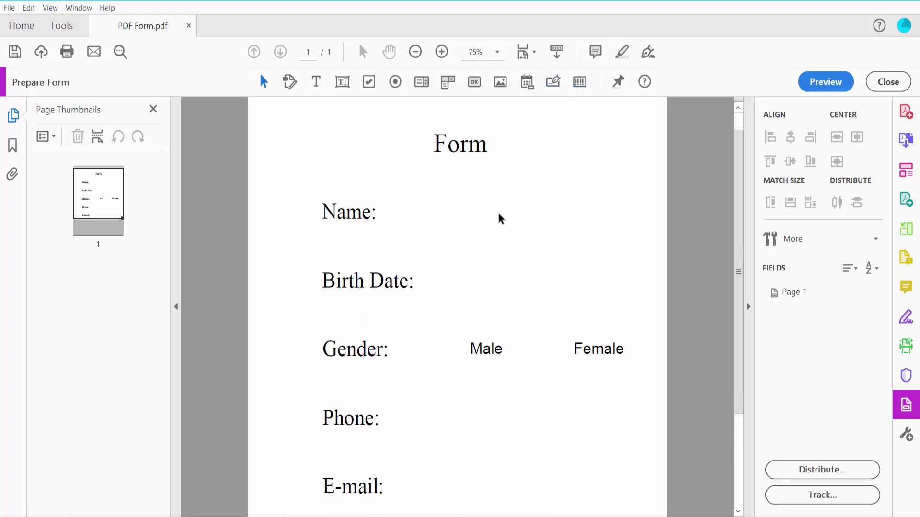
Draw a text field beside Name: and open its properties
{"action": "left_click", "coordinate": [343, 82]}
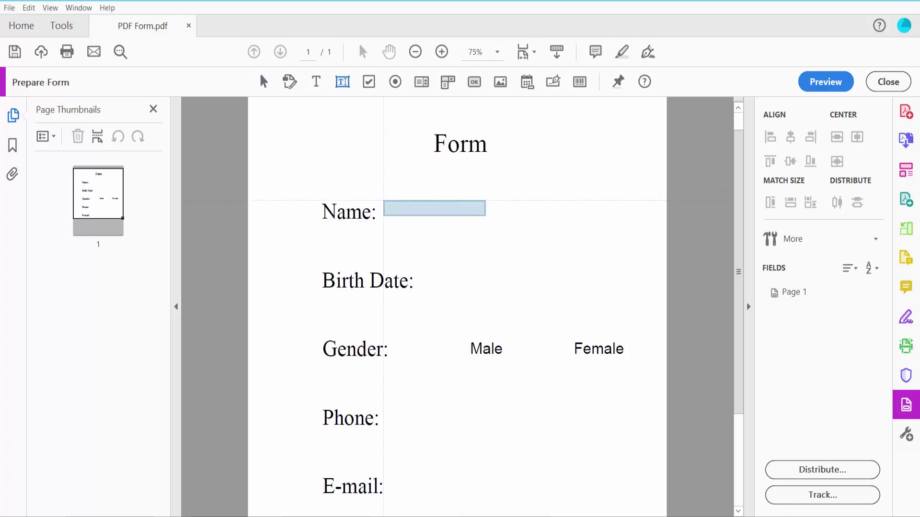
{"action": "left_click_drag", "start_coordinate": [384, 200], "coordinate": [554, 225]}
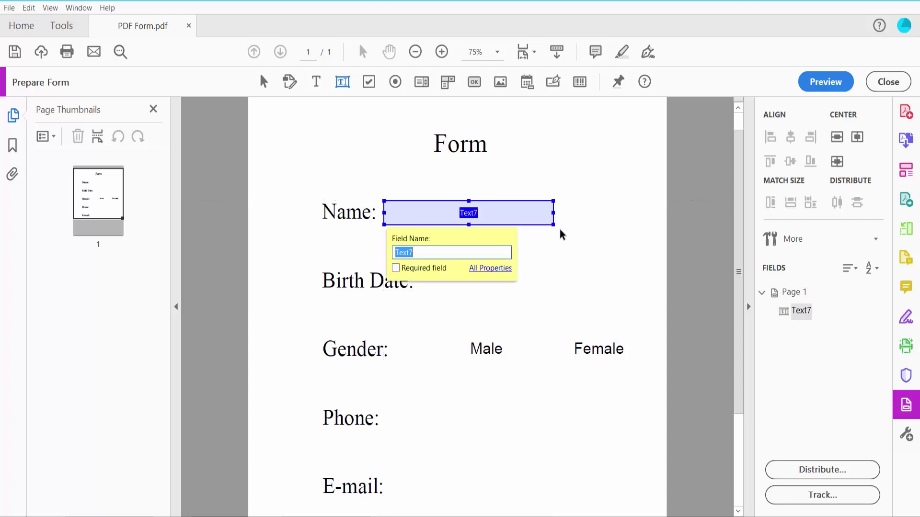
{"action": "right_click", "coordinate": [440, 212]}
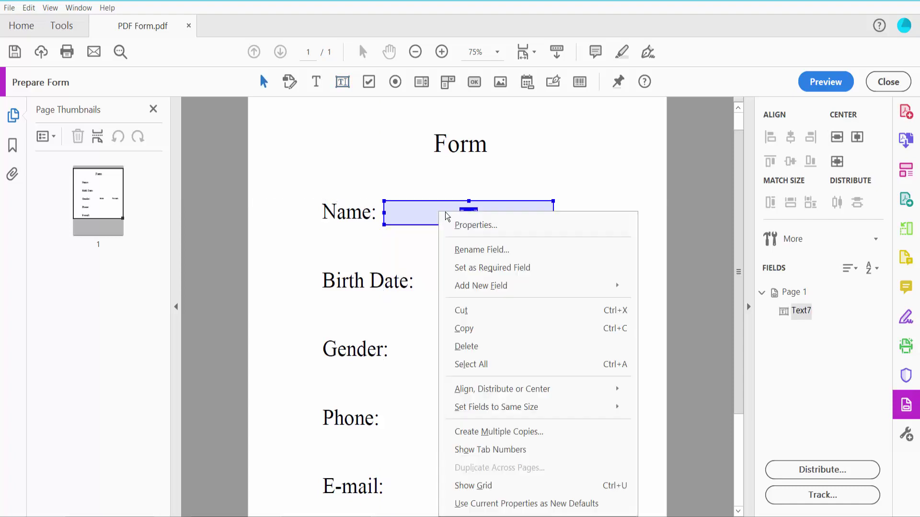
{"action": "left_click", "coordinate": [468, 225]}
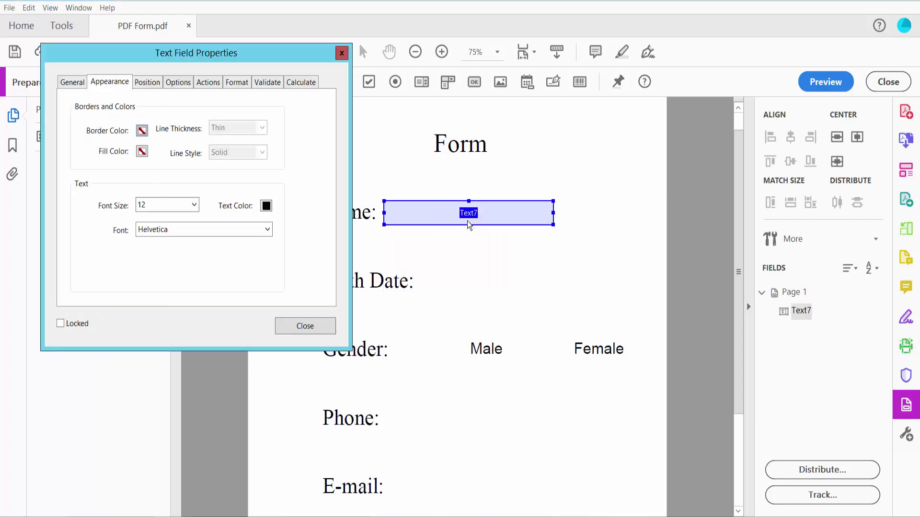
Confirm on the General tab that the field is named Text7 and set to Visible
{"action": "left_click", "coordinate": [72, 83]}
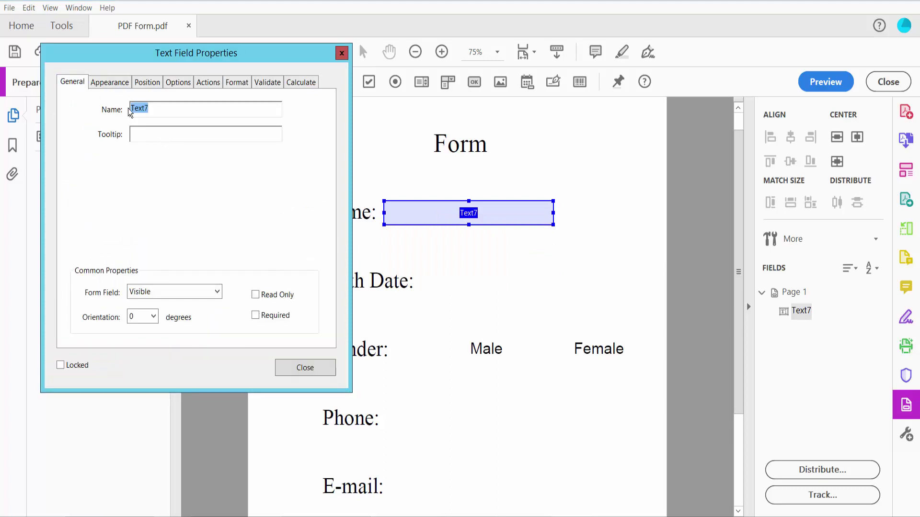
{"action": "left_click", "coordinate": [156, 111]}
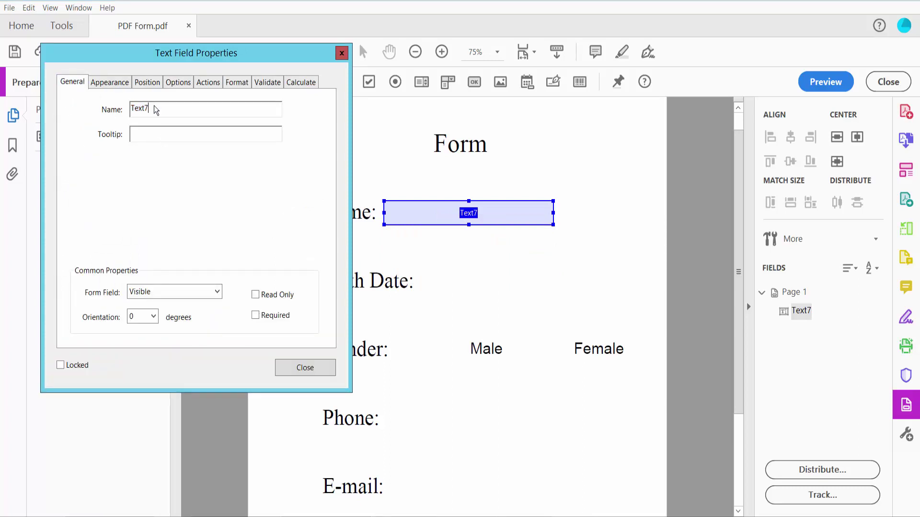
{"action": "left_click", "coordinate": [217, 293]}
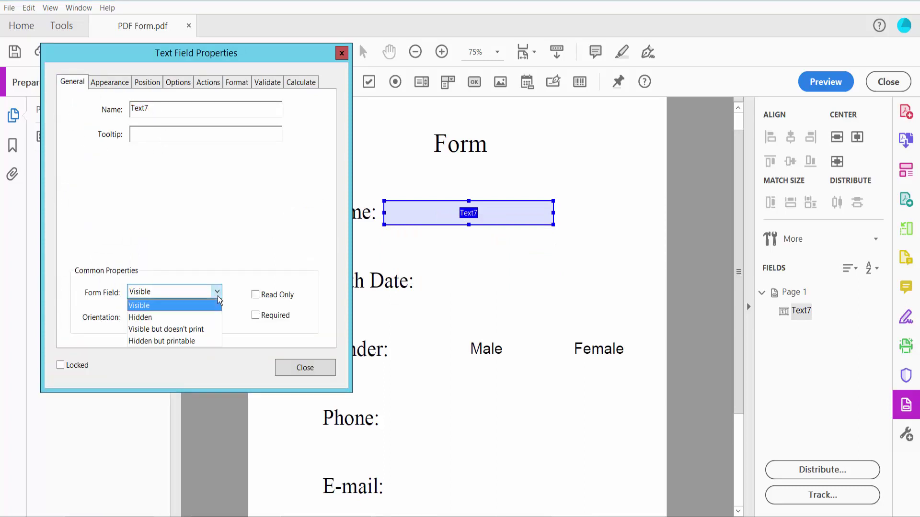
{"action": "left_click", "coordinate": [184, 306]}
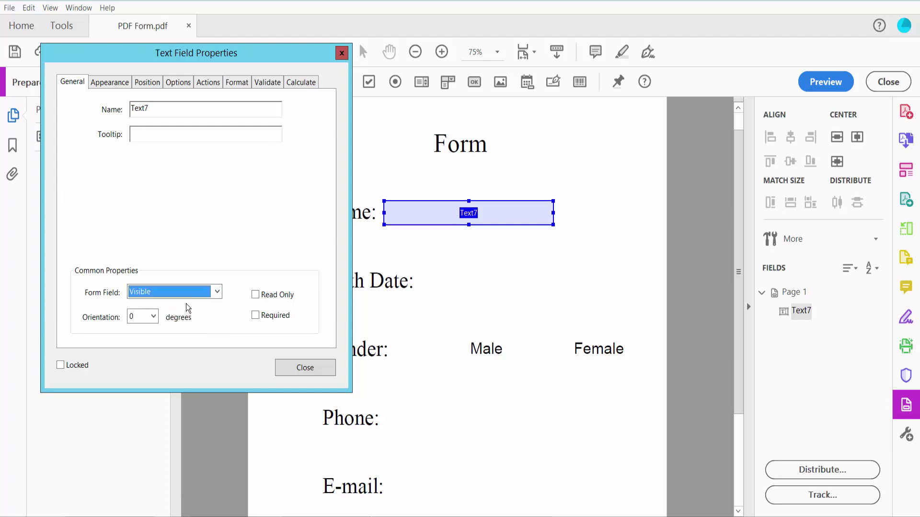
Give the Name field a teal, Medium, Solid border and a white fill
{"action": "left_click", "coordinate": [108, 83]}
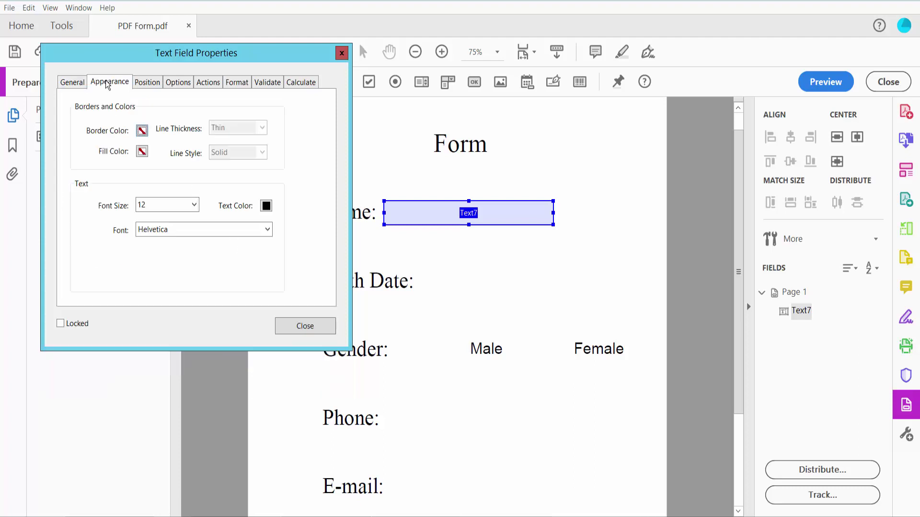
{"action": "left_click", "coordinate": [142, 132]}
{"action": "left_click", "coordinate": [183, 167]}
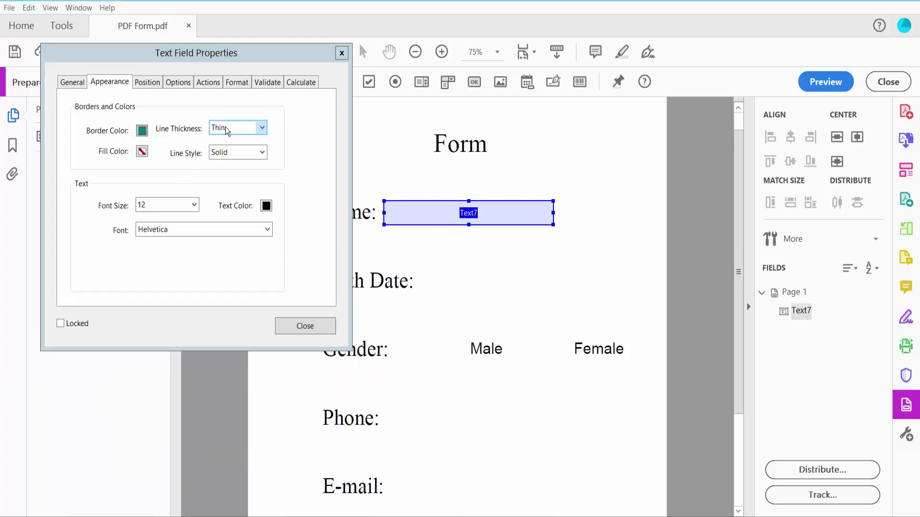
{"action": "left_click", "coordinate": [257, 128]}
{"action": "left_click", "coordinate": [242, 151]}
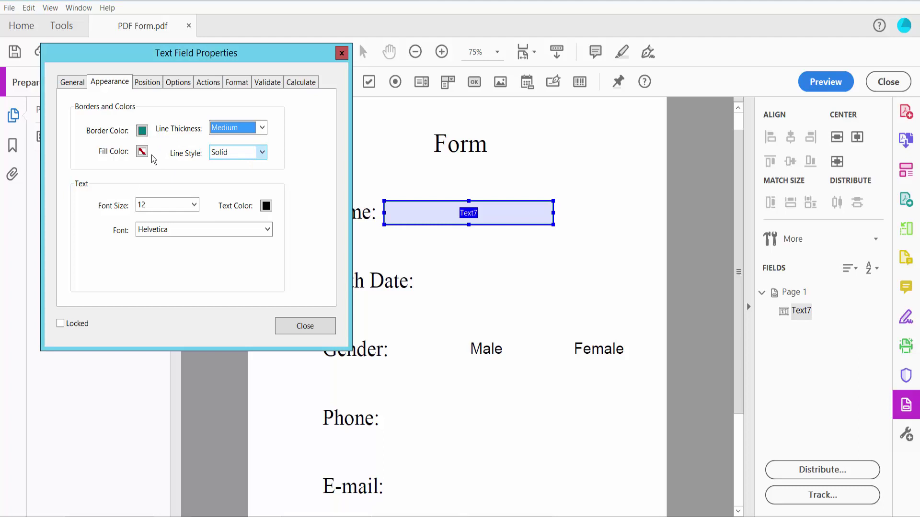
{"action": "left_click", "coordinate": [142, 152]}
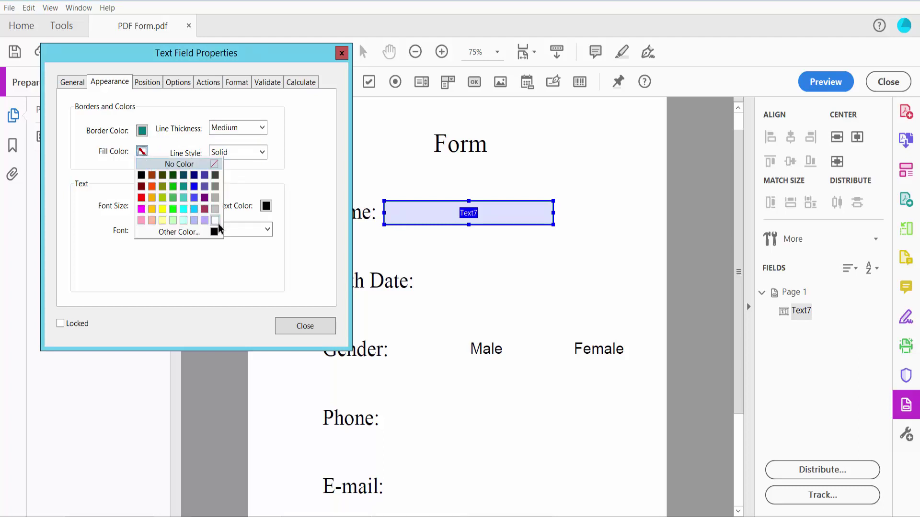
{"action": "left_click", "coordinate": [217, 221]}
{"action": "left_click", "coordinate": [261, 153]}
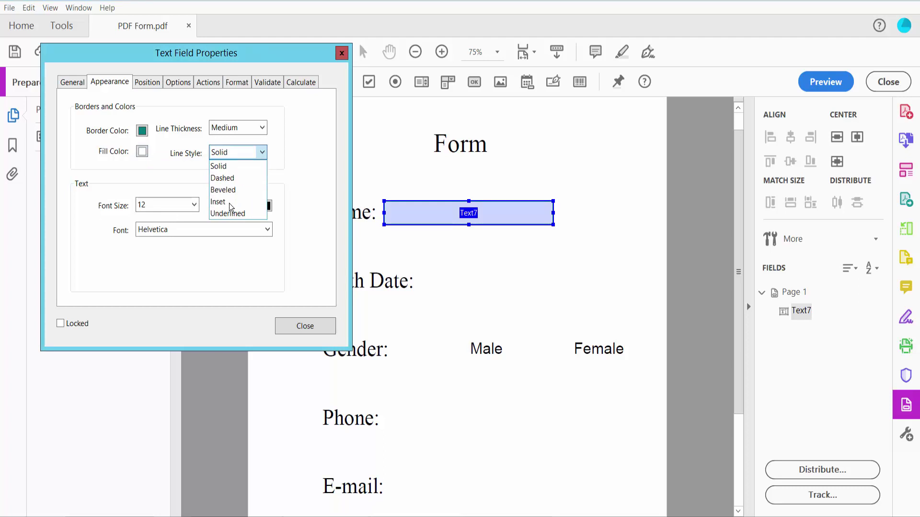
{"action": "left_click", "coordinate": [229, 166]}
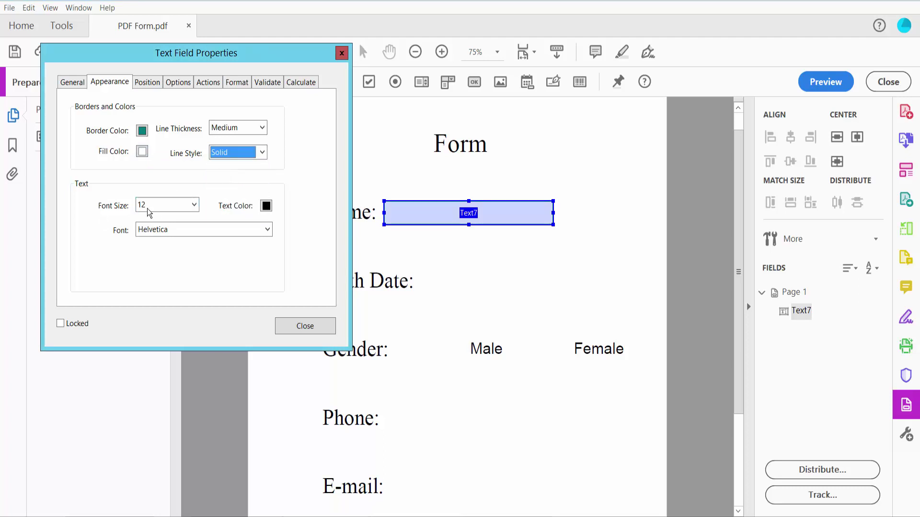
Set font size to Auto and font to Times Bold-Italic, leaving text colour unchanged
{"action": "left_click", "coordinate": [194, 205]}
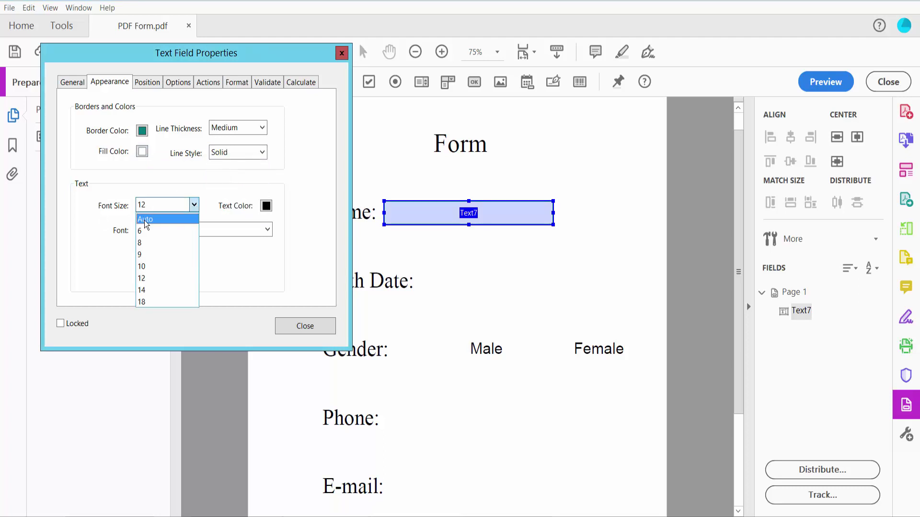
{"action": "left_click", "coordinate": [160, 217]}
{"action": "left_click", "coordinate": [266, 206]}
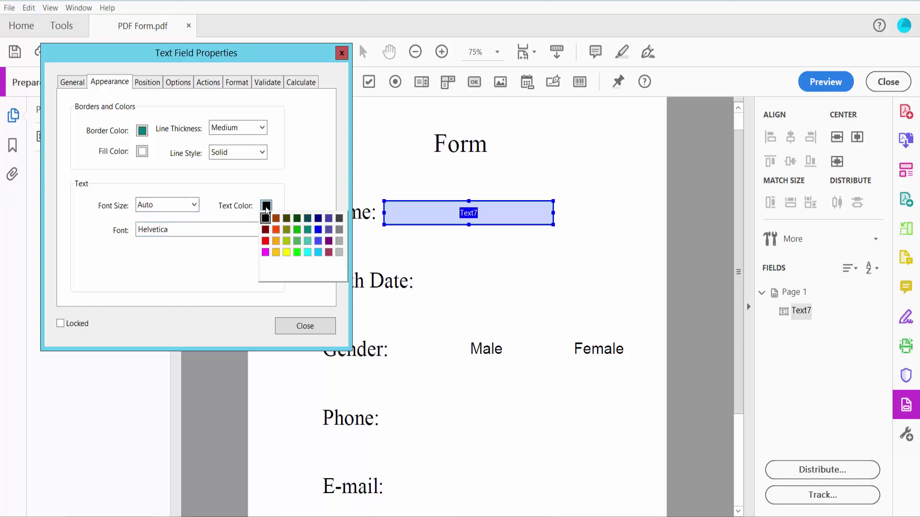
{"action": "left_click", "coordinate": [304, 275]}
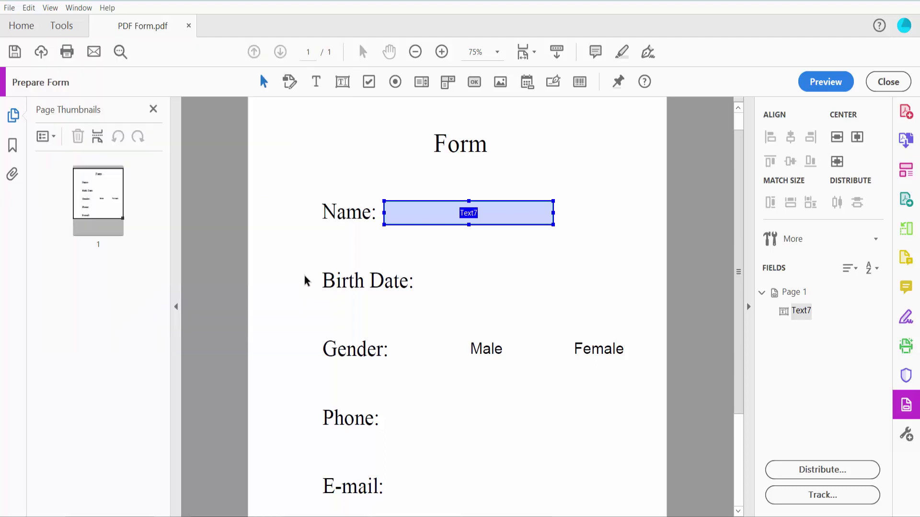
{"action": "left_click", "coordinate": [252, 159]}
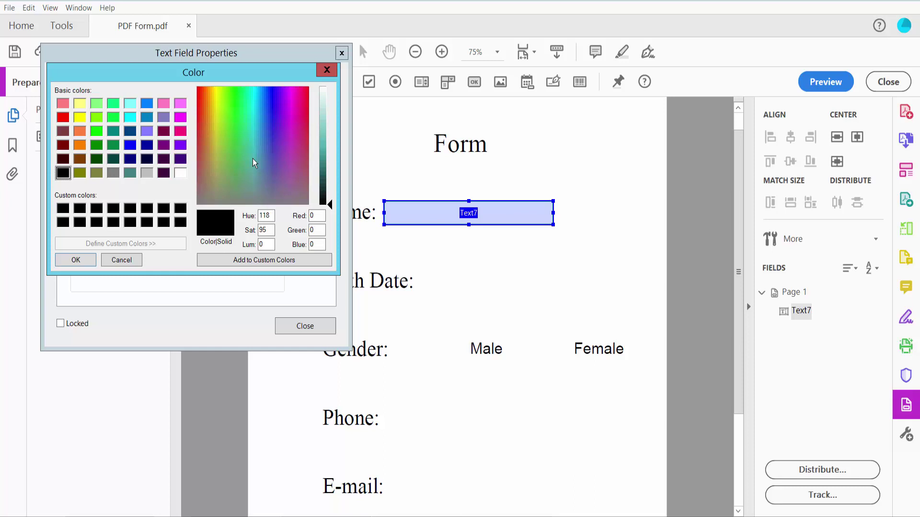
{"action": "left_click", "coordinate": [259, 125]}
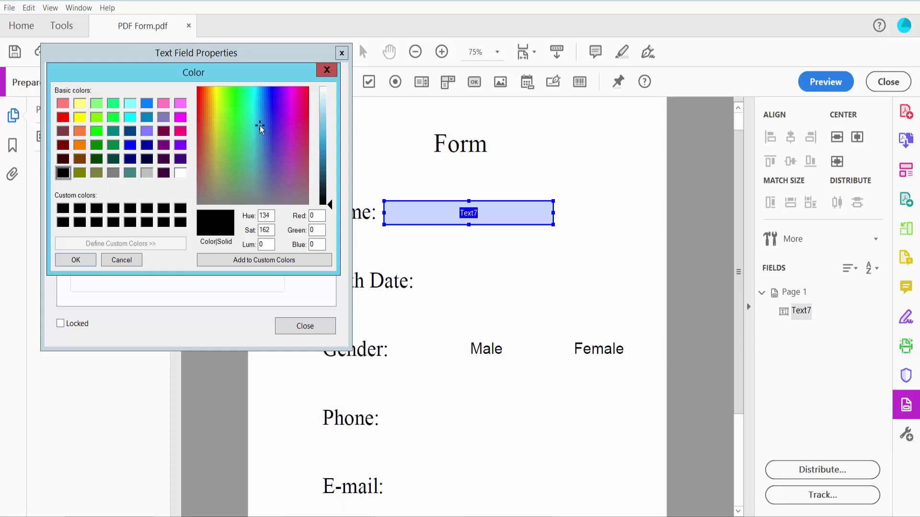
{"action": "left_click", "coordinate": [327, 71]}
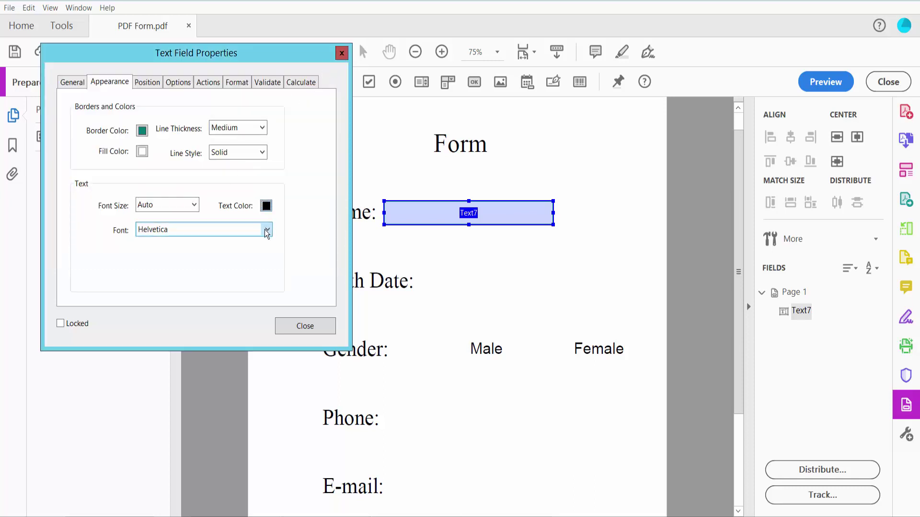
{"action": "left_click", "coordinate": [266, 230]}
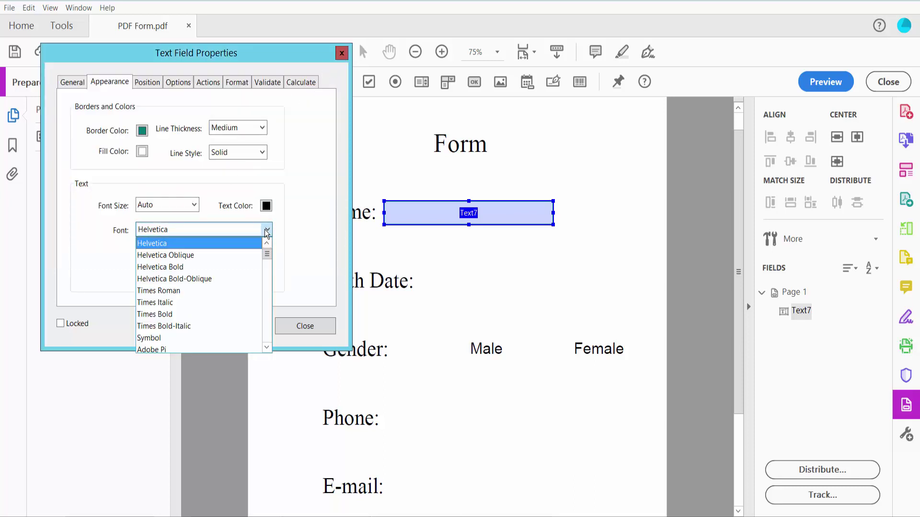
{"action": "left_click", "coordinate": [182, 327]}
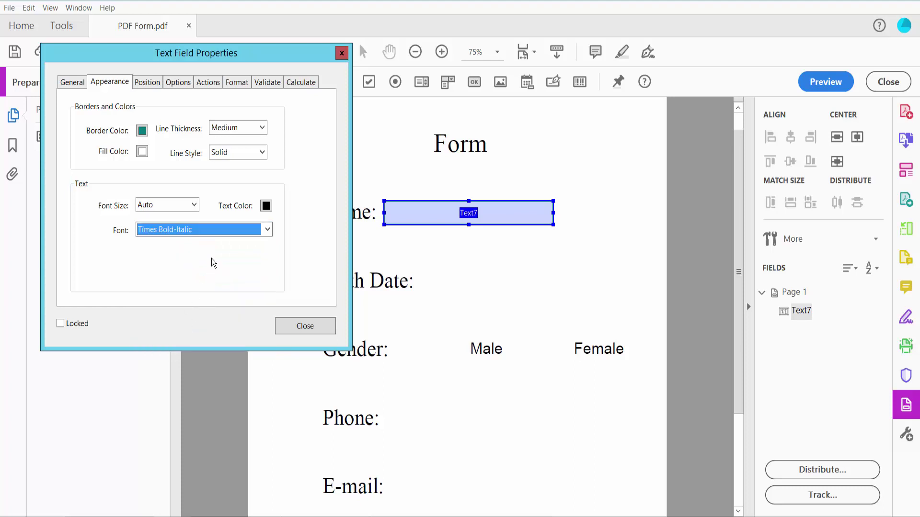
Center-align the Name field's text, keep Format category None, and close the properties
{"action": "left_click", "coordinate": [186, 82]}
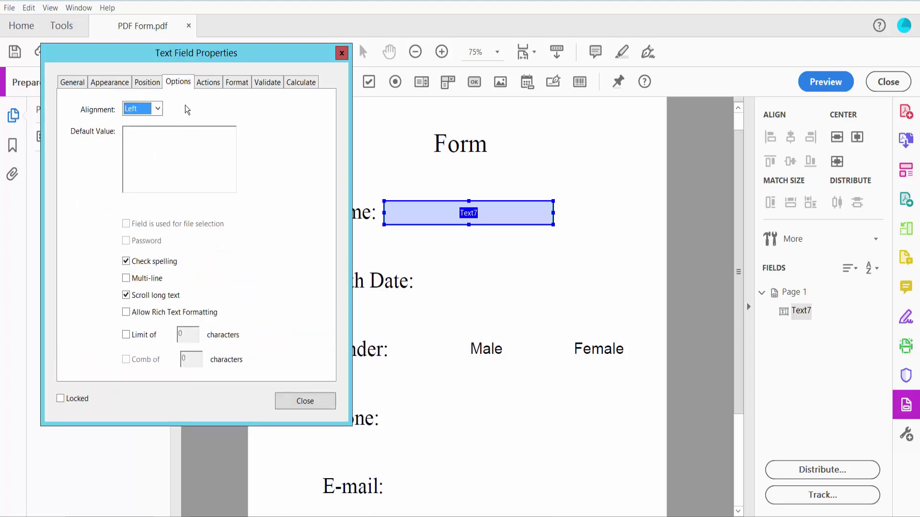
{"action": "left_click", "coordinate": [144, 113]}
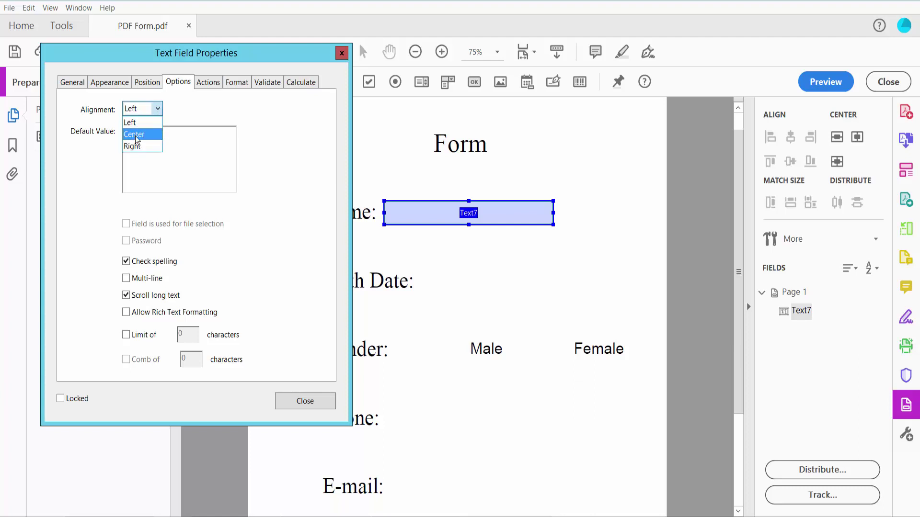
{"action": "left_click", "coordinate": [137, 134]}
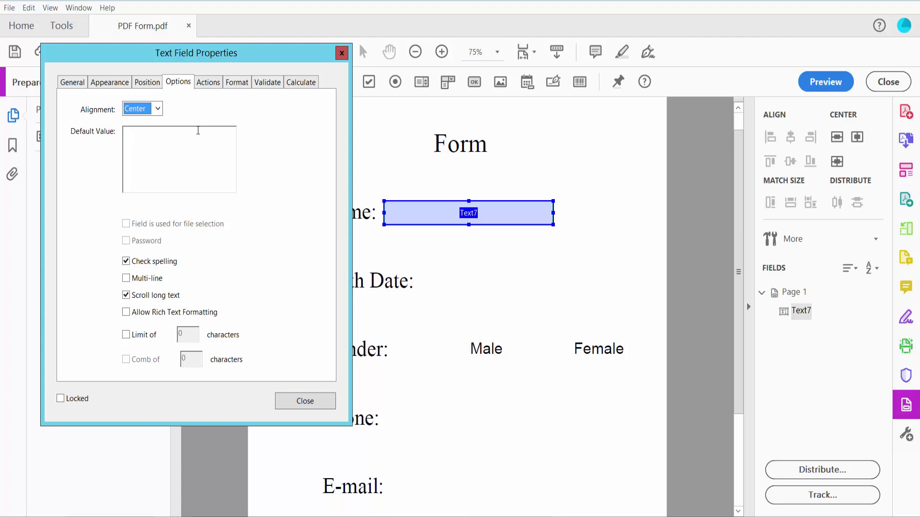
{"action": "left_click", "coordinate": [238, 85]}
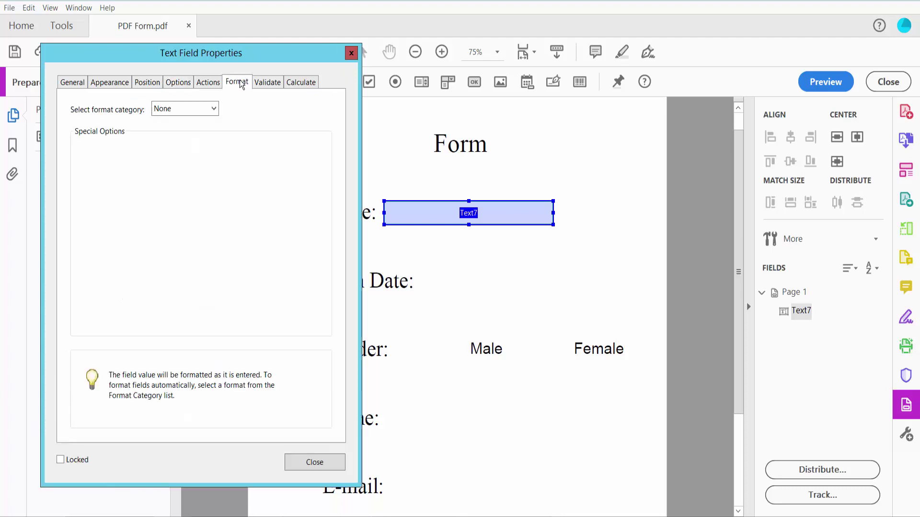
{"action": "left_click", "coordinate": [215, 111]}
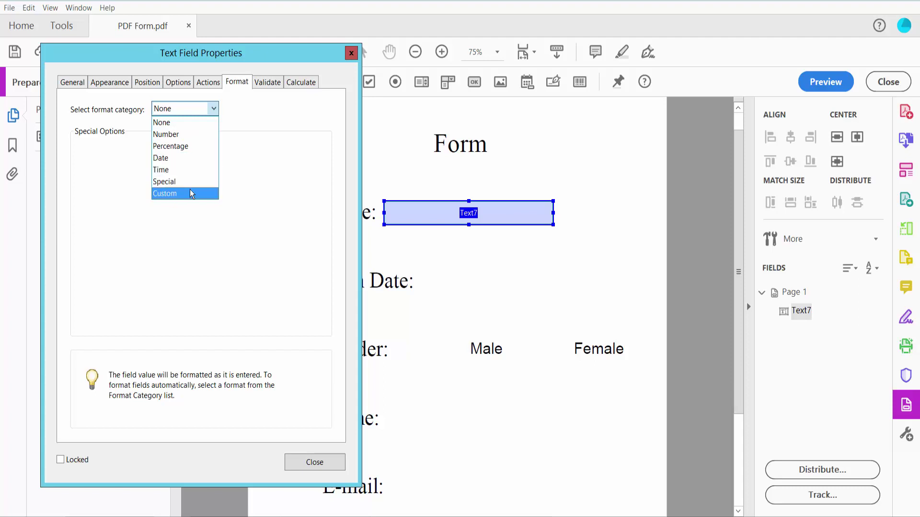
{"action": "left_click", "coordinate": [263, 112]}
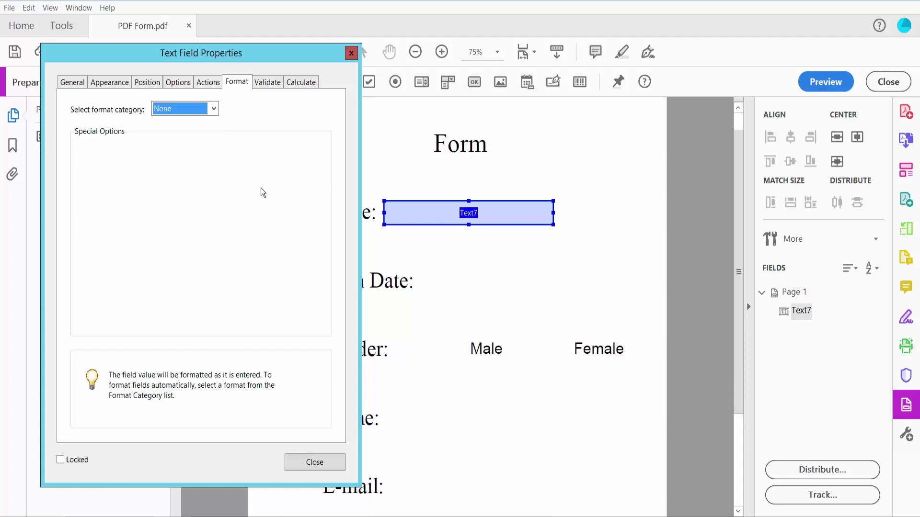
{"action": "left_click", "coordinate": [328, 462]}
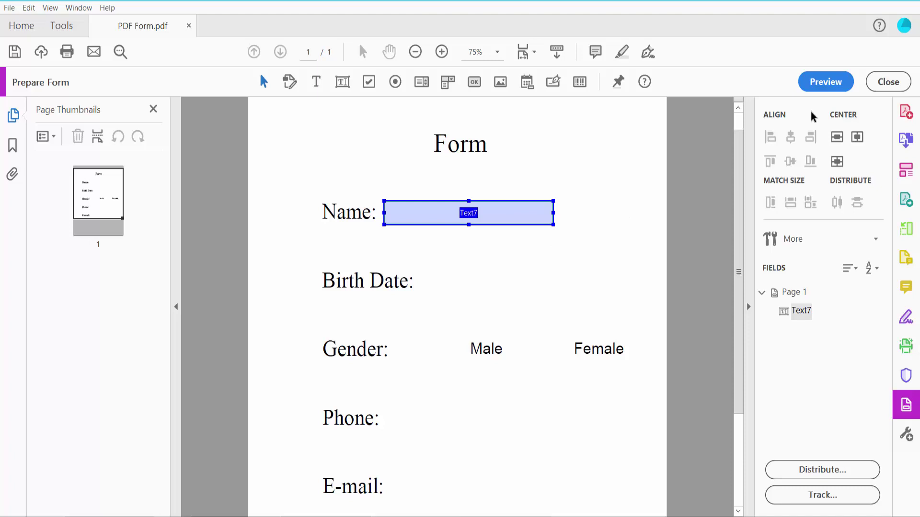
In preview, enter 'type your text 3215' into the Name field
{"action": "left_click", "coordinate": [824, 82]}
{"action": "left_click", "coordinate": [528, 212]}
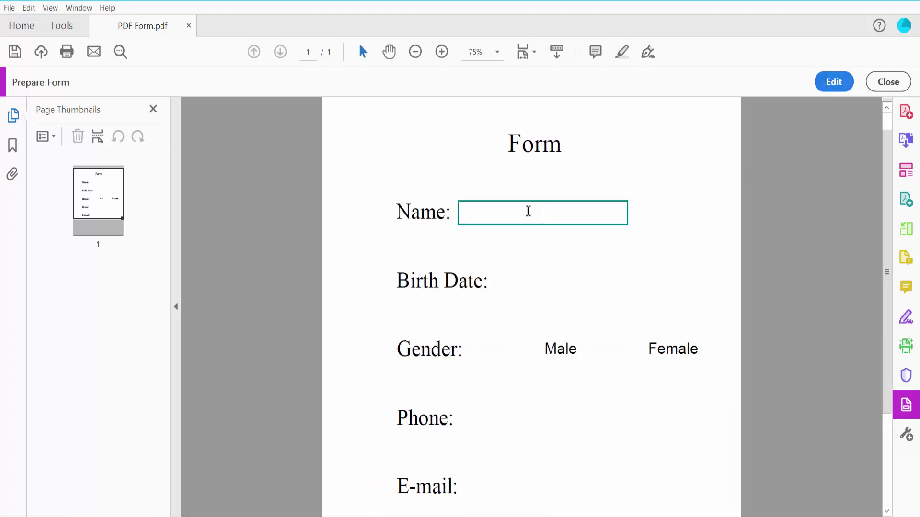
{"action": "type", "text": "type your text 3215"}
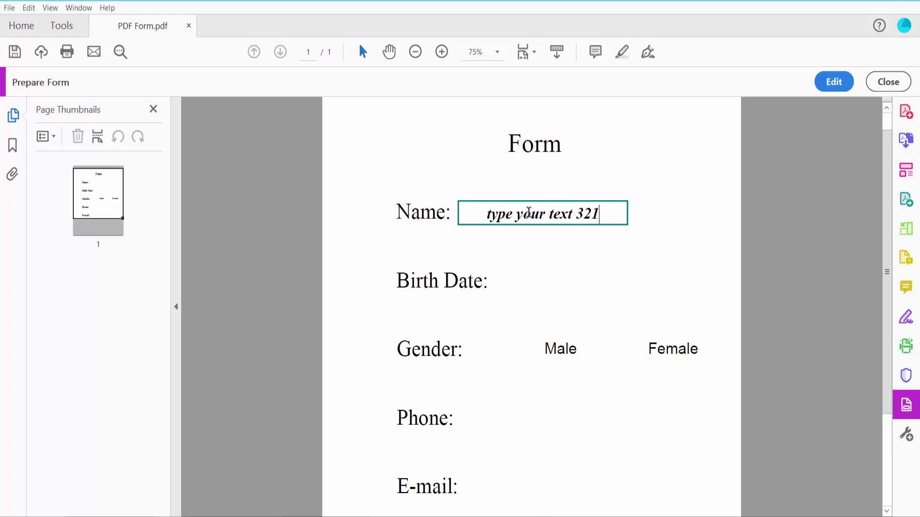
{"action": "left_click", "coordinate": [602, 257]}
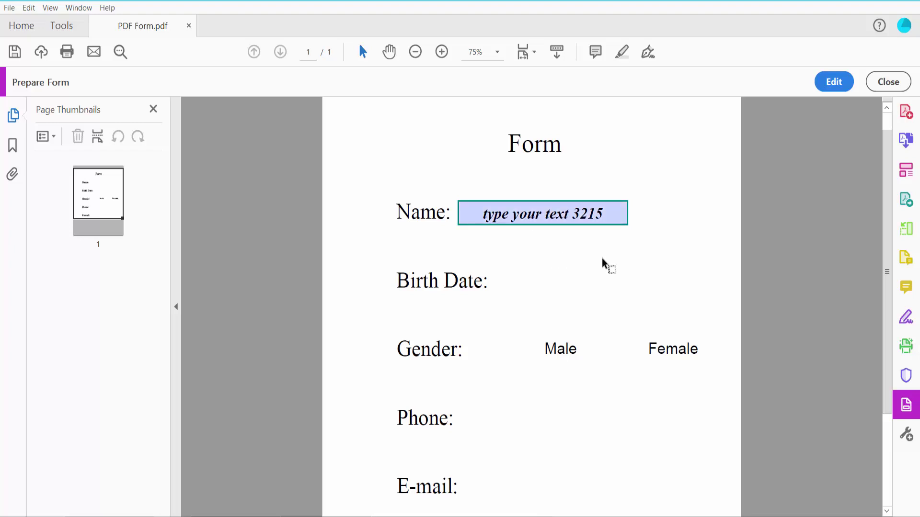
{"action": "scroll", "coordinate": [593, 236], "scroll_direction": "down", "scroll_amount": 1}
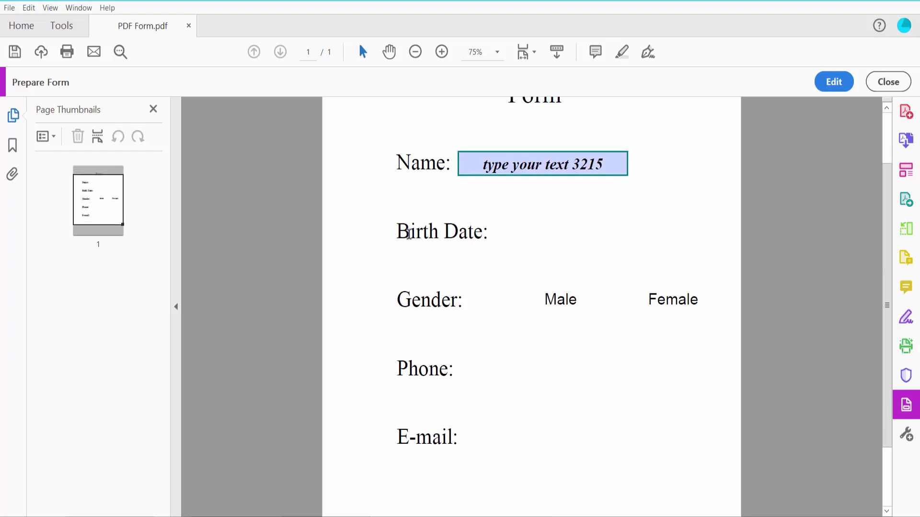
Back in editing, draw a Date Field next to 'Birth Date:' (Date8_af_date)
{"action": "left_click", "coordinate": [833, 82]}
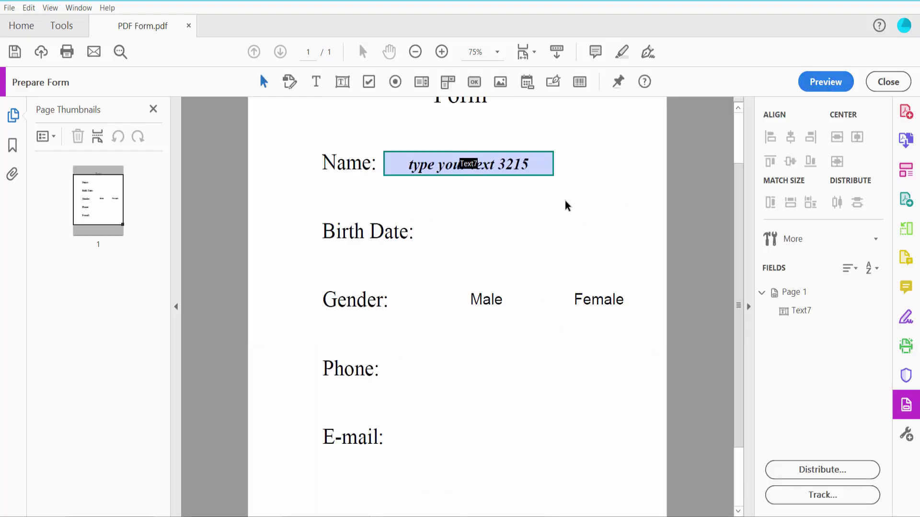
{"action": "left_click", "coordinate": [529, 84]}
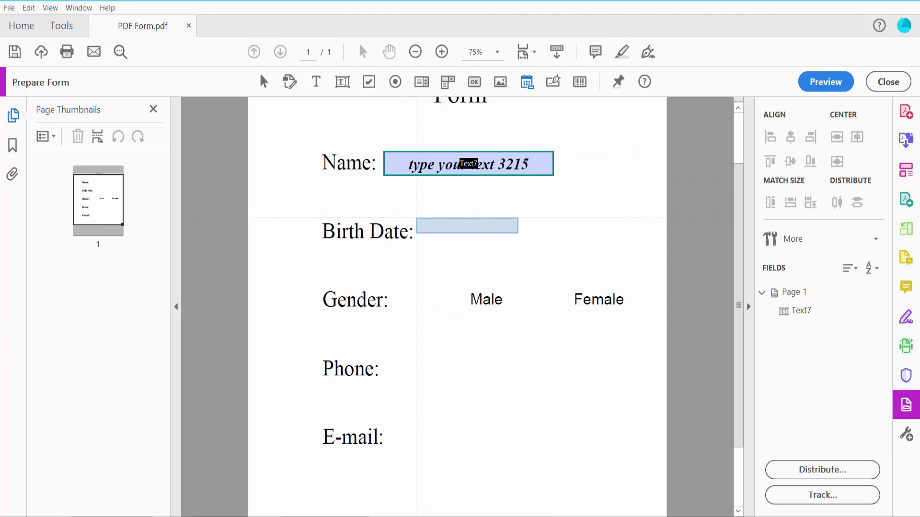
{"action": "left_click_drag", "start_coordinate": [416, 219], "coordinate": [570, 243]}
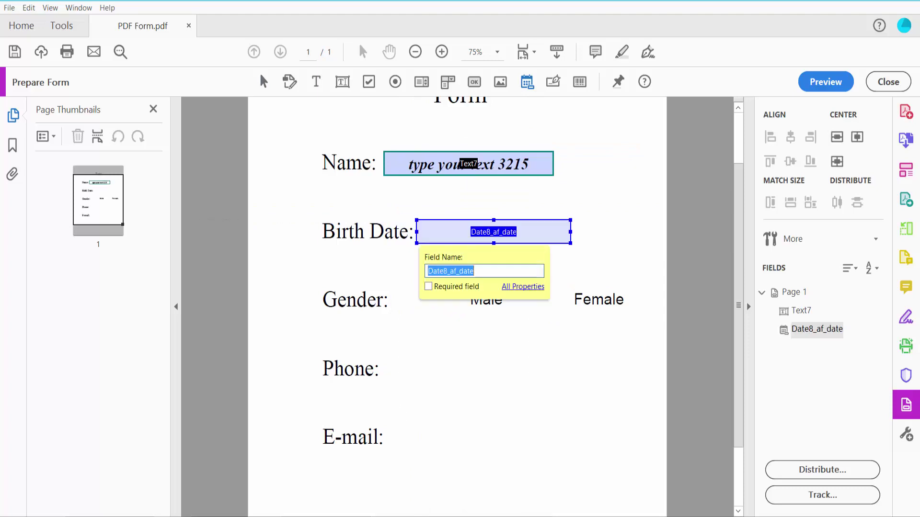
Open the date field's properties and set its format to mm/dd/yyyy
{"action": "right_click", "coordinate": [533, 228]}
{"action": "left_click", "coordinate": [565, 224]}
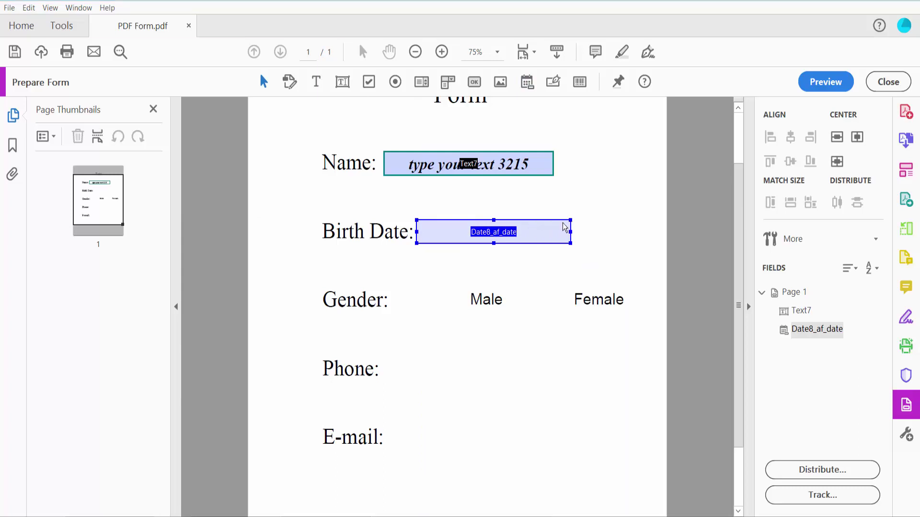
{"action": "left_click", "coordinate": [116, 207]}
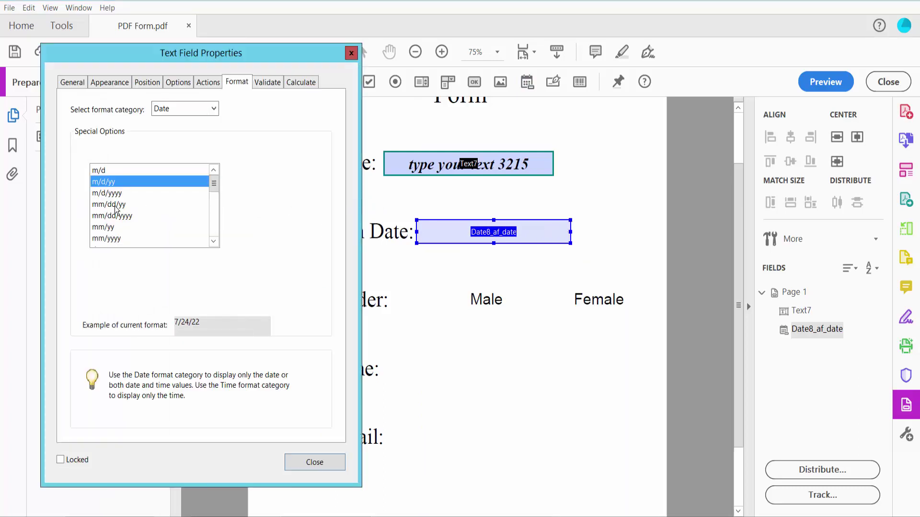
{"action": "left_click", "coordinate": [122, 217]}
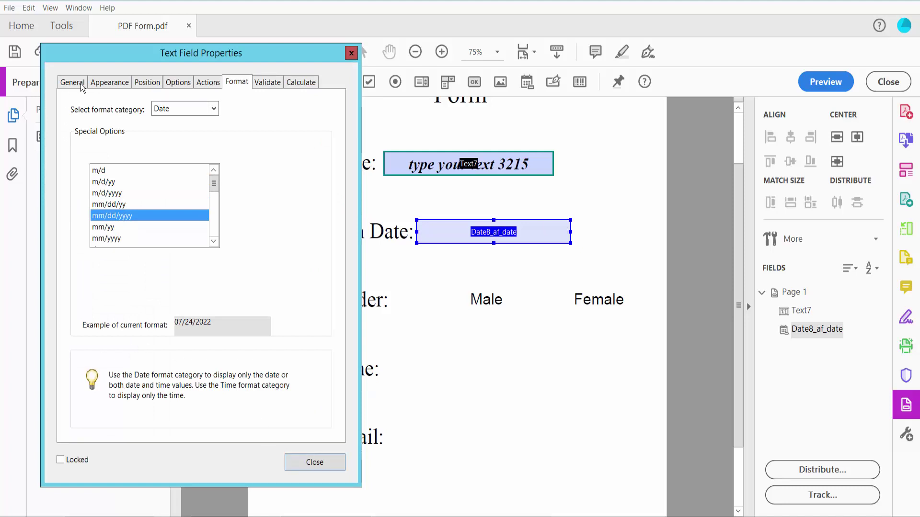
Set the date field's font size to Auto, border teal and fill white, then close
{"action": "left_click", "coordinate": [113, 86]}
{"action": "left_click", "coordinate": [193, 206]}
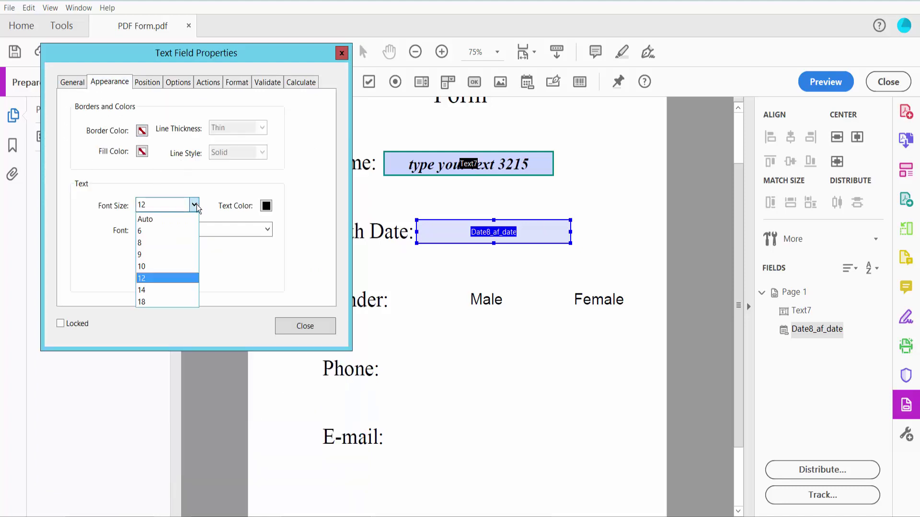
{"action": "left_click", "coordinate": [144, 217]}
{"action": "left_click", "coordinate": [141, 131]}
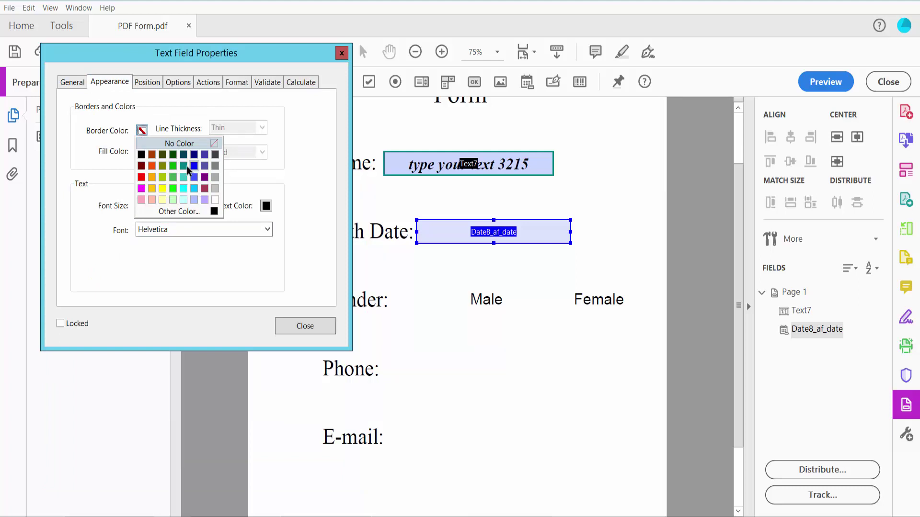
{"action": "left_click", "coordinate": [184, 166]}
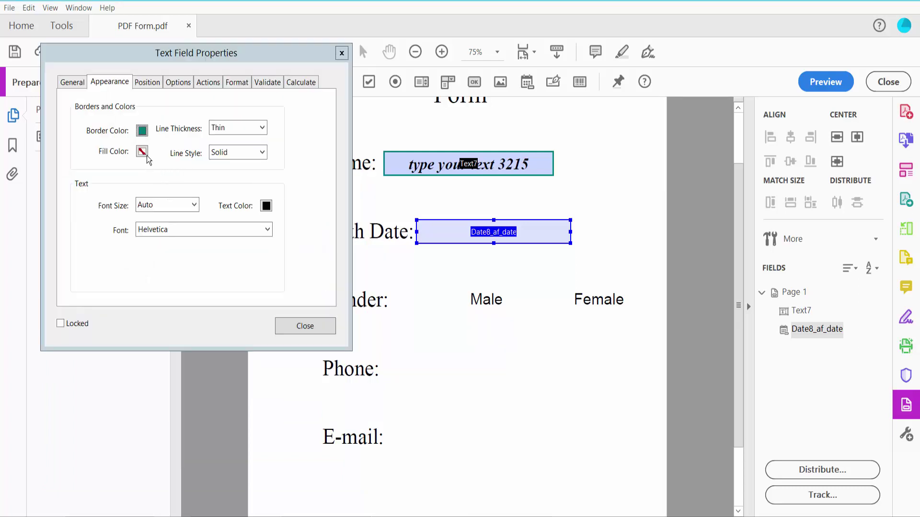
{"action": "left_click", "coordinate": [141, 151]}
{"action": "left_click", "coordinate": [209, 225]}
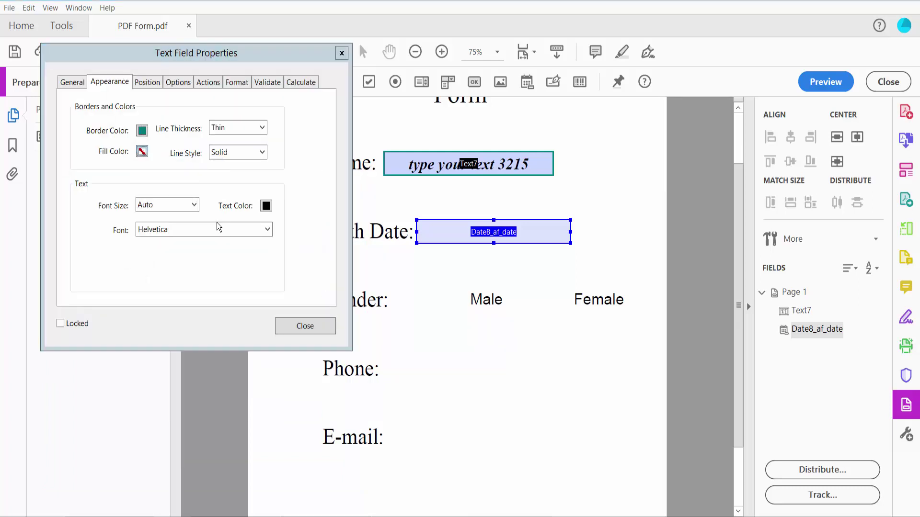
{"action": "left_click", "coordinate": [305, 326]}
In preview, replace an initial 12 July pick with 07/20/2022 from the Birth Date calendar
{"action": "left_click", "coordinate": [820, 84]}
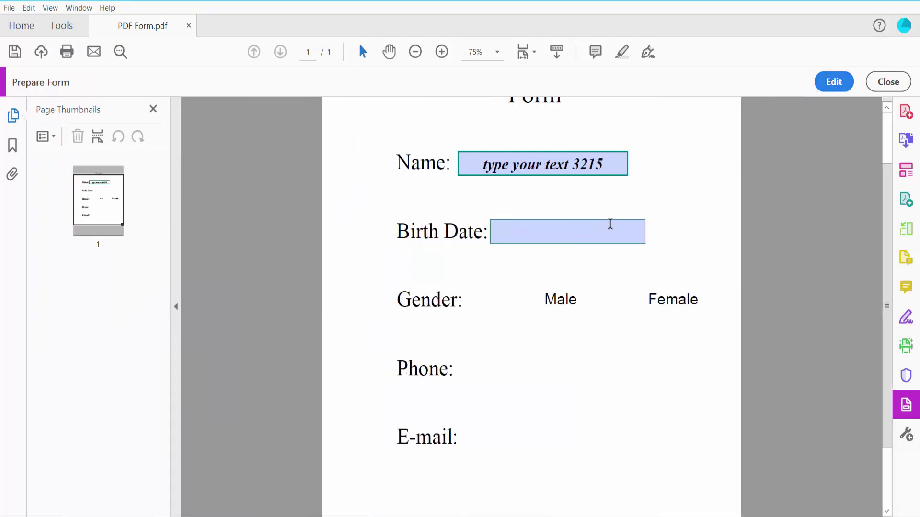
{"action": "left_click", "coordinate": [585, 230]}
{"action": "left_click", "coordinate": [650, 235]}
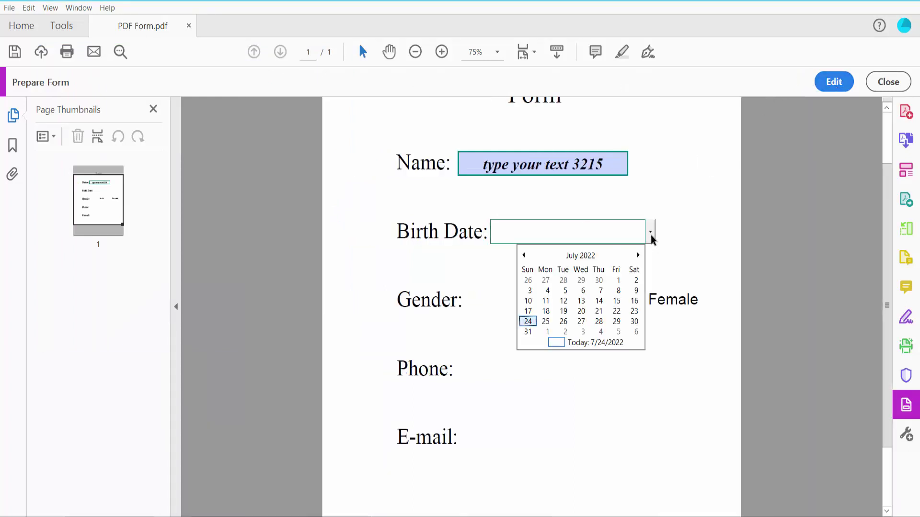
{"action": "left_click", "coordinate": [563, 301]}
{"action": "left_click_drag", "start_coordinate": [579, 238], "coordinate": [487, 241]}
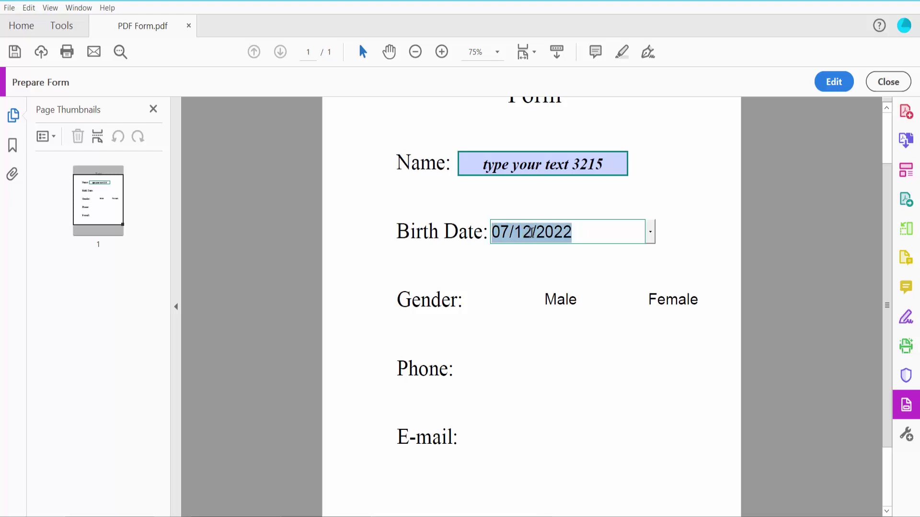
{"action": "key", "text": "BackSpace"}
{"action": "type", "text": "22"}
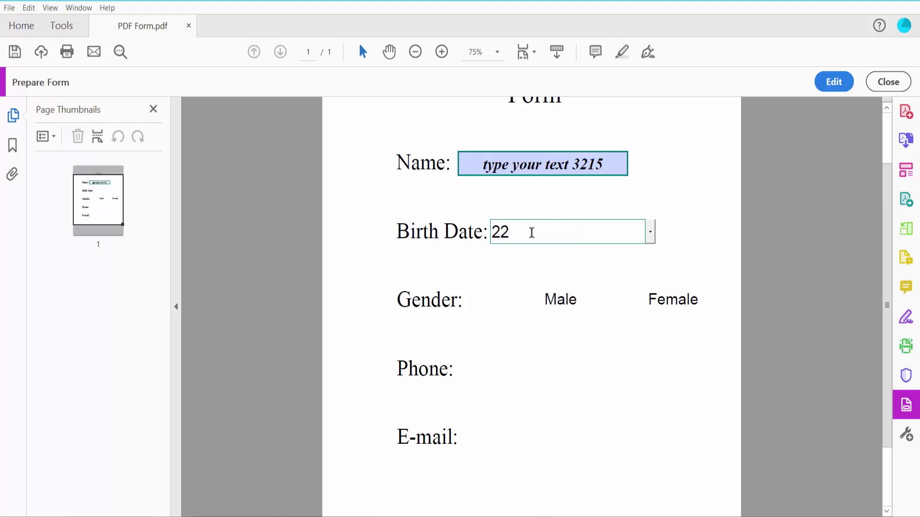
{"action": "key", "text": "BackSpace"}
{"action": "key", "text": "BackSpace"}
{"action": "left_click", "coordinate": [650, 240]}
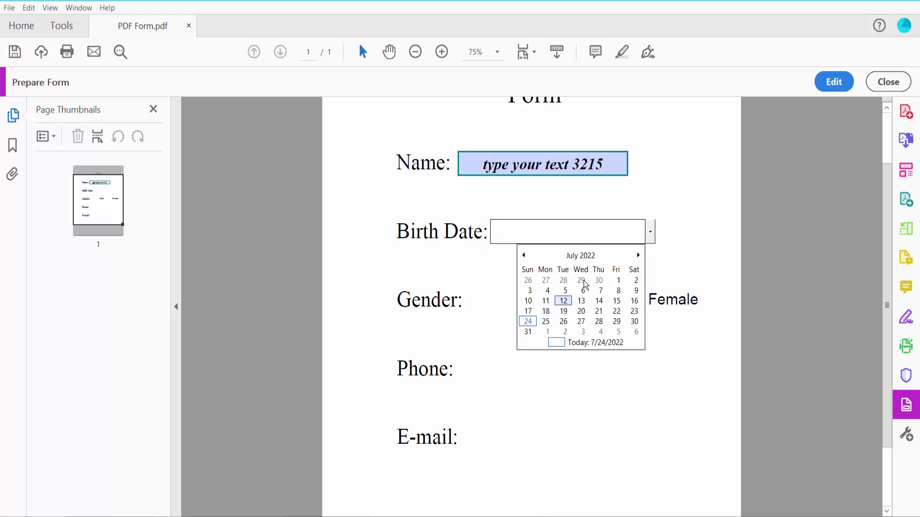
{"action": "left_click", "coordinate": [582, 311]}
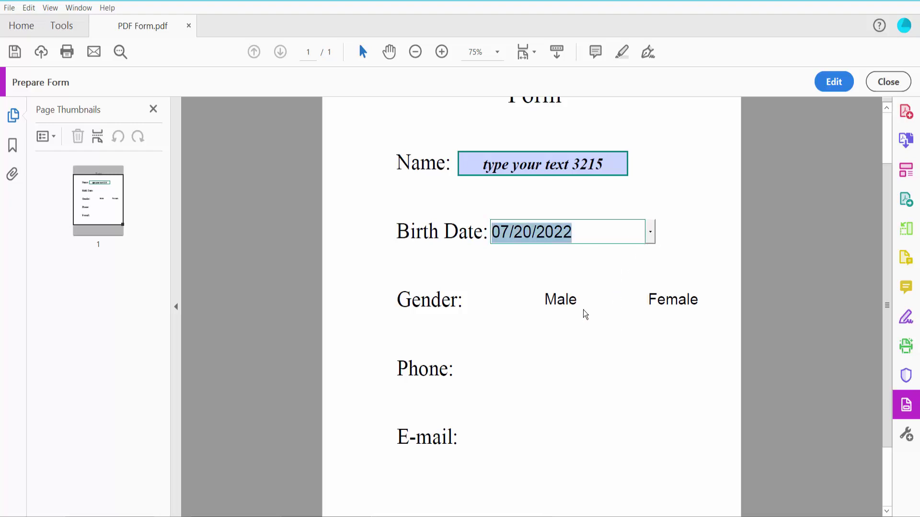
{"action": "left_click", "coordinate": [515, 340]}
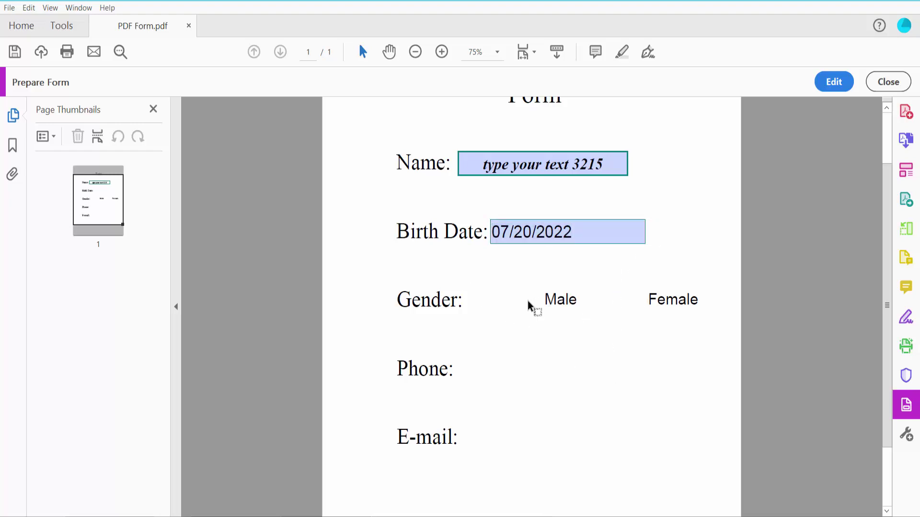
Place check boxes Check Box9 beside Male and Check Box9#1 beside Female
{"action": "left_click", "coordinate": [835, 82]}
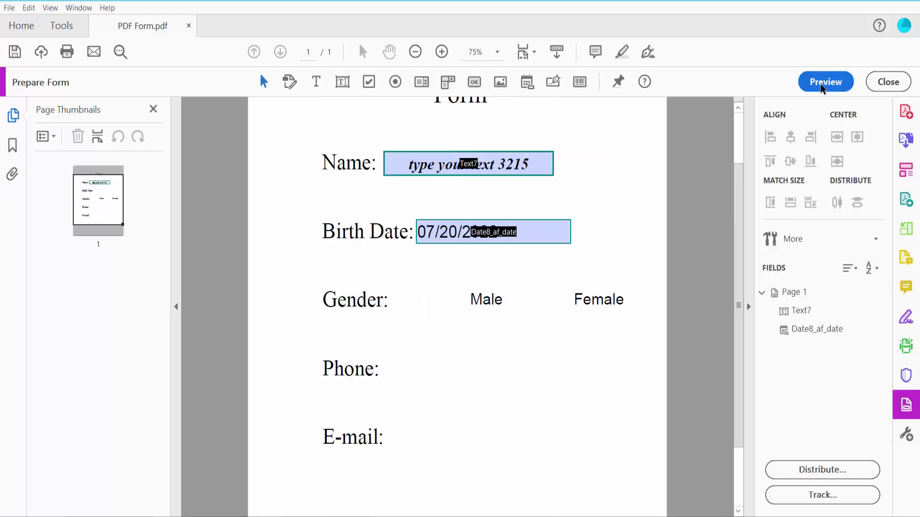
{"action": "left_click", "coordinate": [369, 82]}
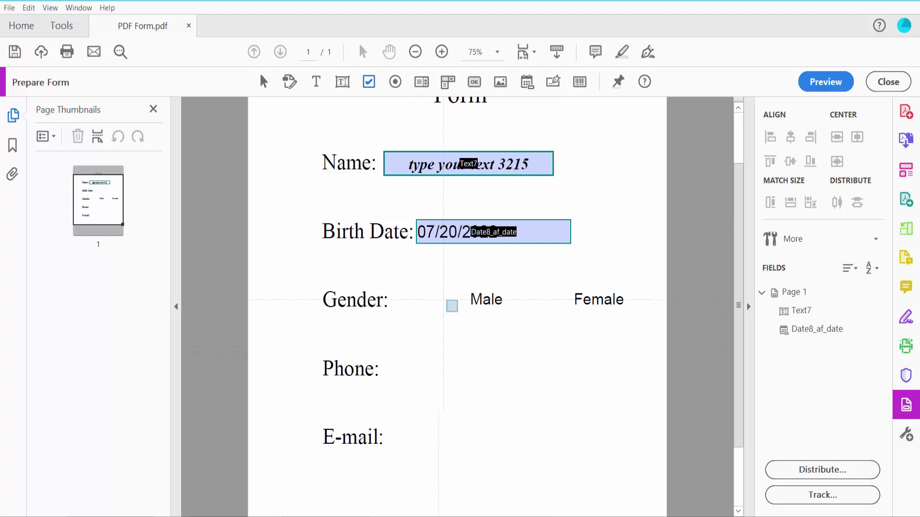
{"action": "left_click_drag", "start_coordinate": [409, 278], "coordinate": [459, 323]}
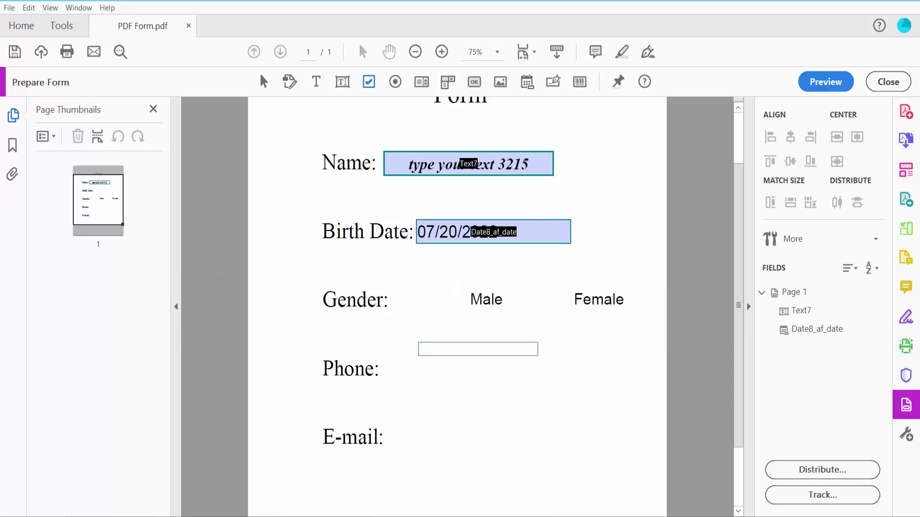
{"action": "left_click", "coordinate": [462, 306]}
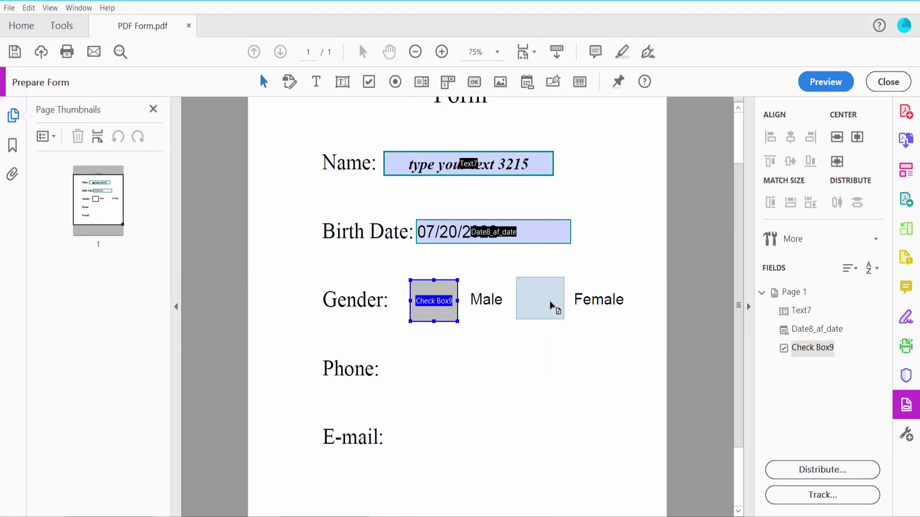
{"action": "left_click", "coordinate": [552, 306]}
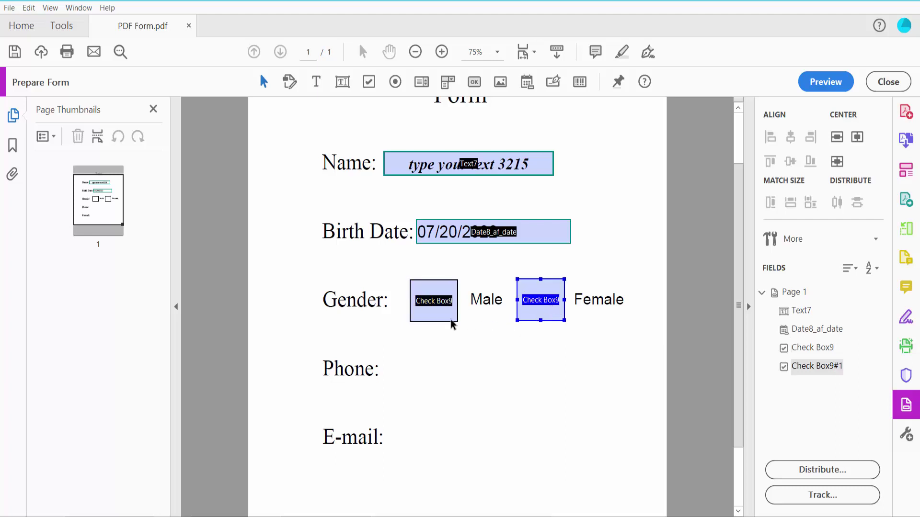
{"action": "left_click", "coordinate": [438, 307], "text": "shift"}
{"action": "left_click", "coordinate": [550, 307]}
Rename the Female check box to Check Box10 in its General properties
{"action": "right_click", "coordinate": [544, 301]}
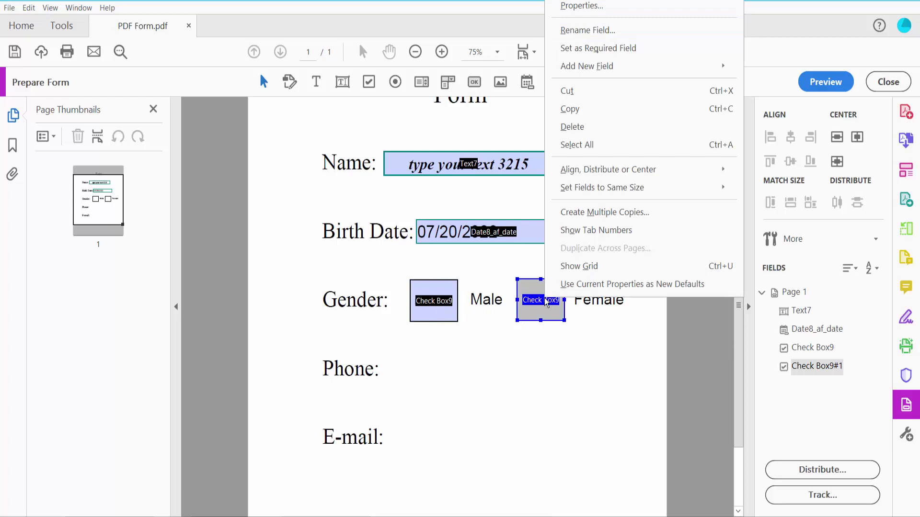
{"action": "left_click", "coordinate": [577, 7]}
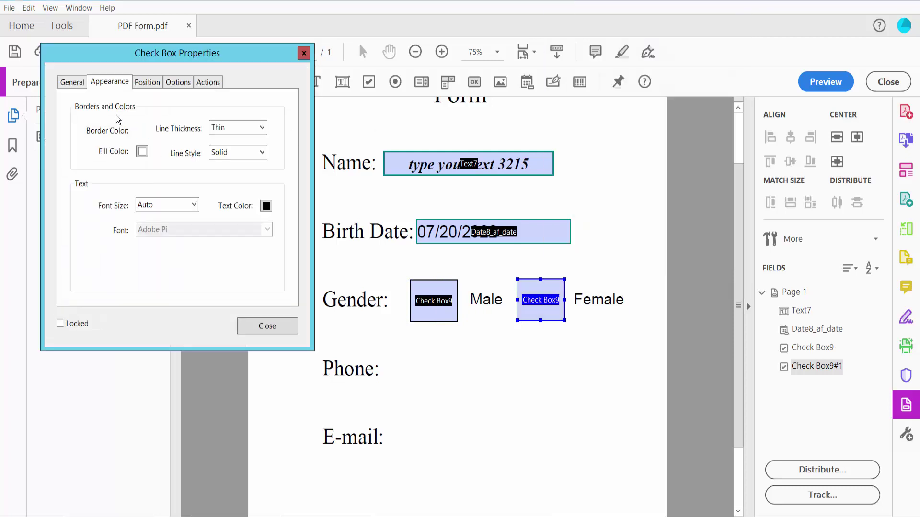
{"action": "left_click", "coordinate": [73, 82]}
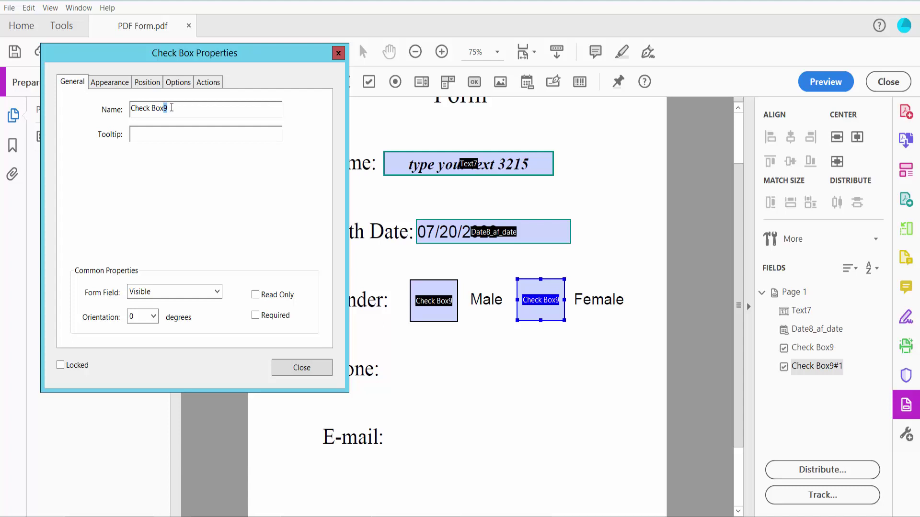
{"action": "type", "text": "10"}
{"action": "left_click", "coordinate": [297, 367]}
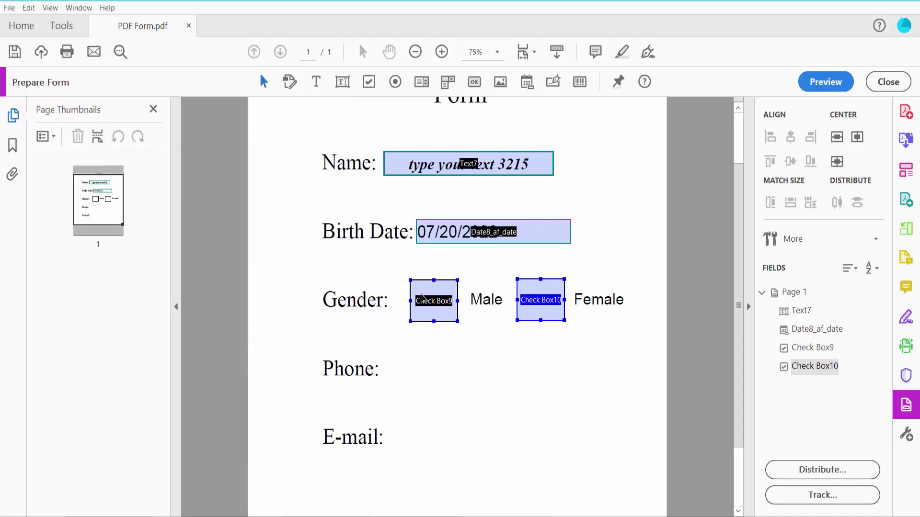
Open the Male check box's properties and close them unchanged
{"action": "right_click", "coordinate": [421, 298]}
{"action": "left_click", "coordinate": [455, 224]}
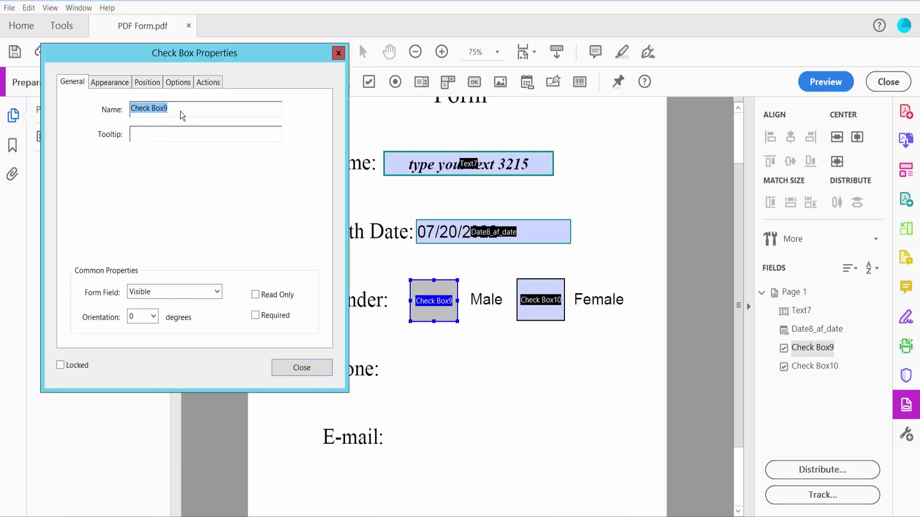
{"action": "left_click", "coordinate": [302, 367]}
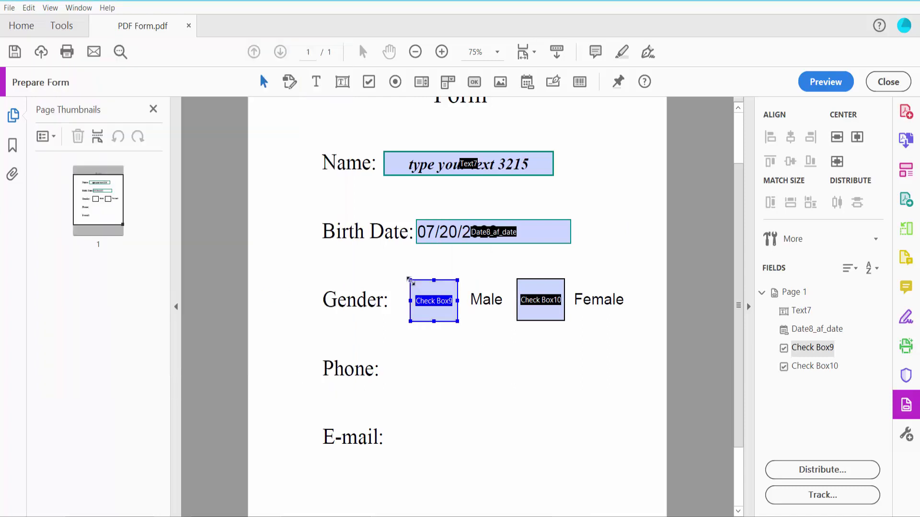
Give the Male box Check Box9 a green border and red check mark, keeping the Check style
{"action": "right_click", "coordinate": [424, 299]}
{"action": "left_click", "coordinate": [448, 225]}
{"action": "left_click", "coordinate": [109, 82]}
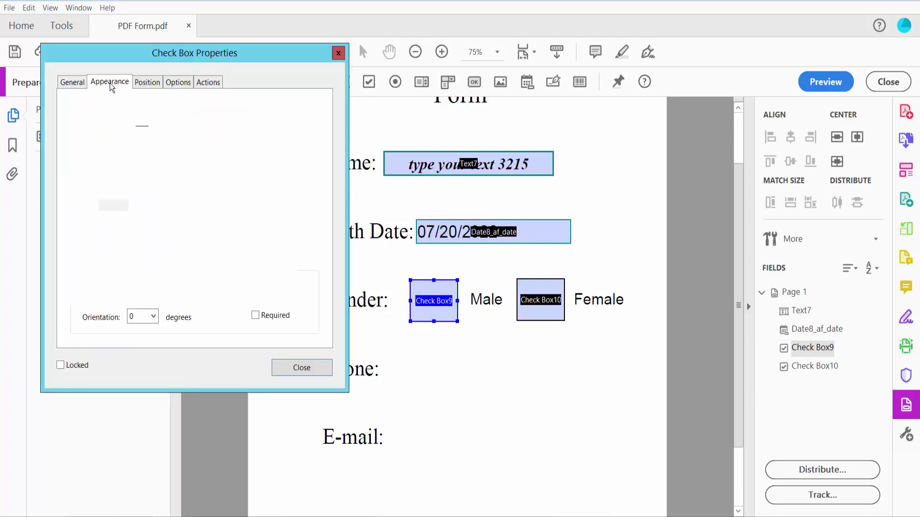
{"action": "left_click", "coordinate": [142, 131]}
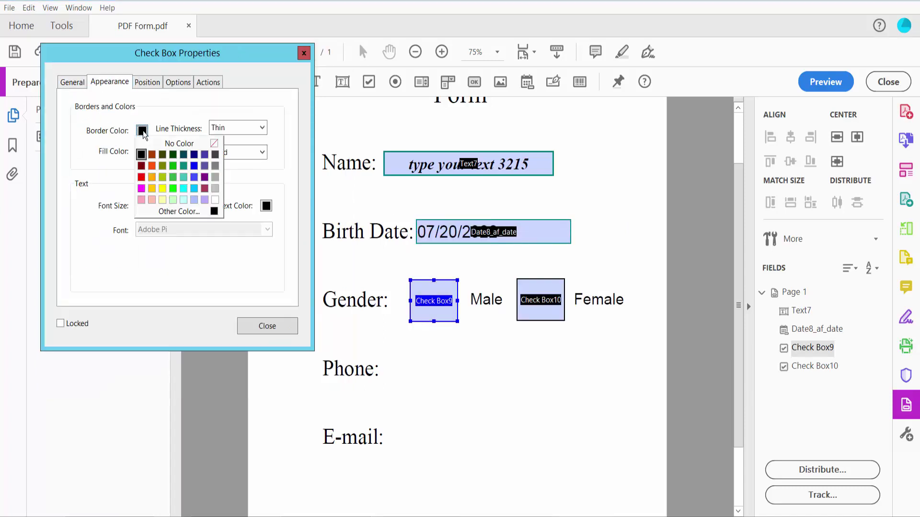
{"action": "left_click", "coordinate": [173, 166]}
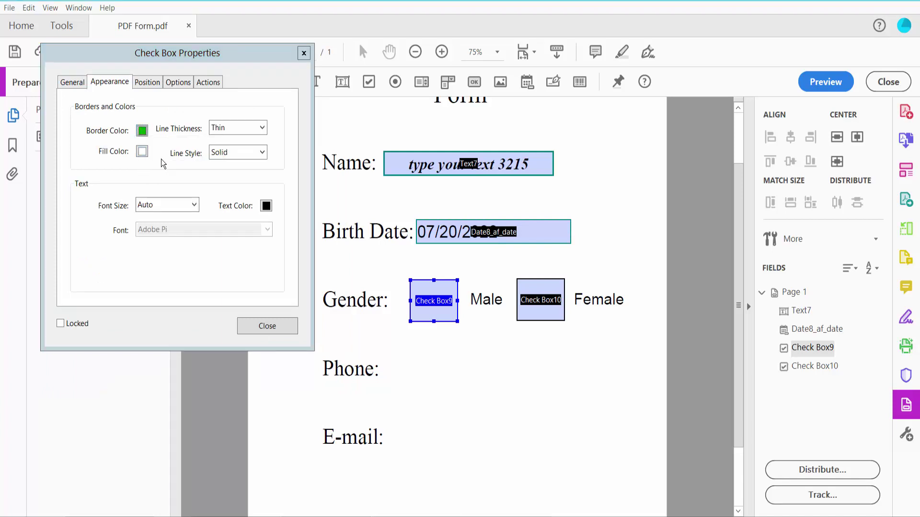
{"action": "left_click", "coordinate": [267, 207]}
{"action": "left_click", "coordinate": [266, 240]}
{"action": "left_click", "coordinate": [177, 82]}
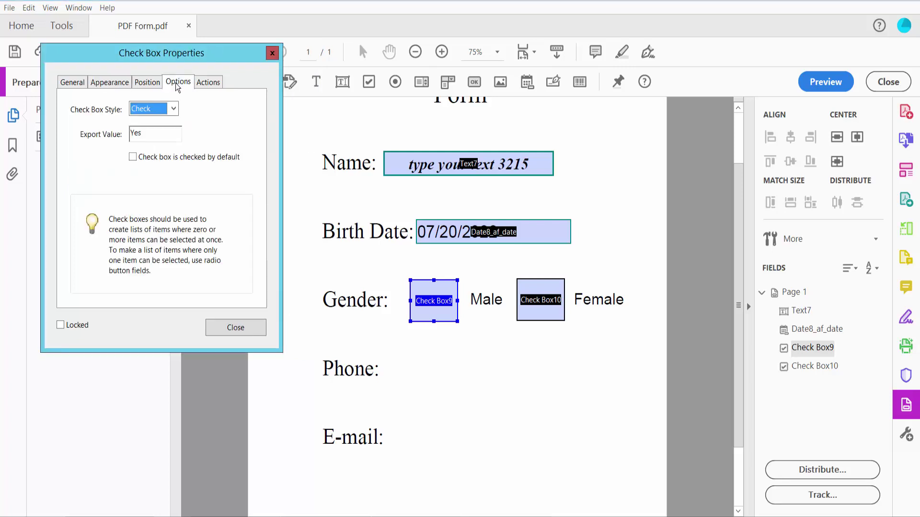
{"action": "left_click", "coordinate": [175, 109]}
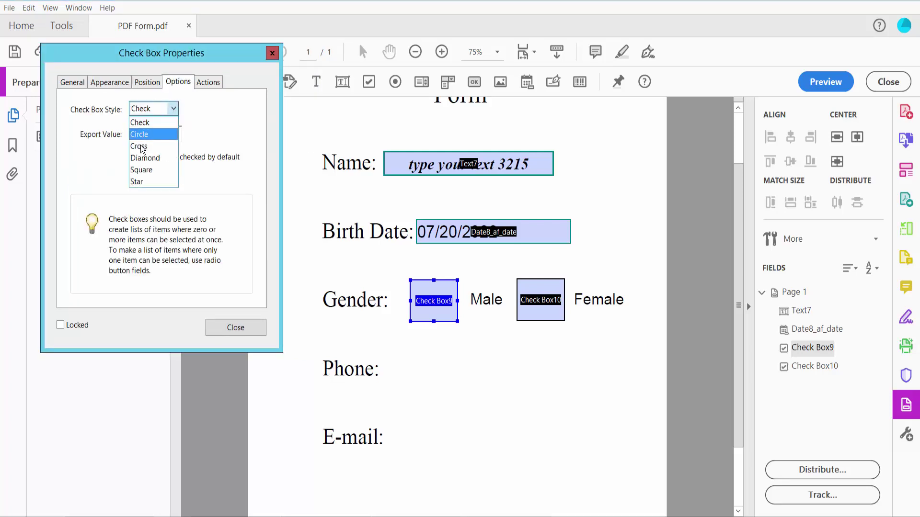
{"action": "left_click", "coordinate": [148, 123]}
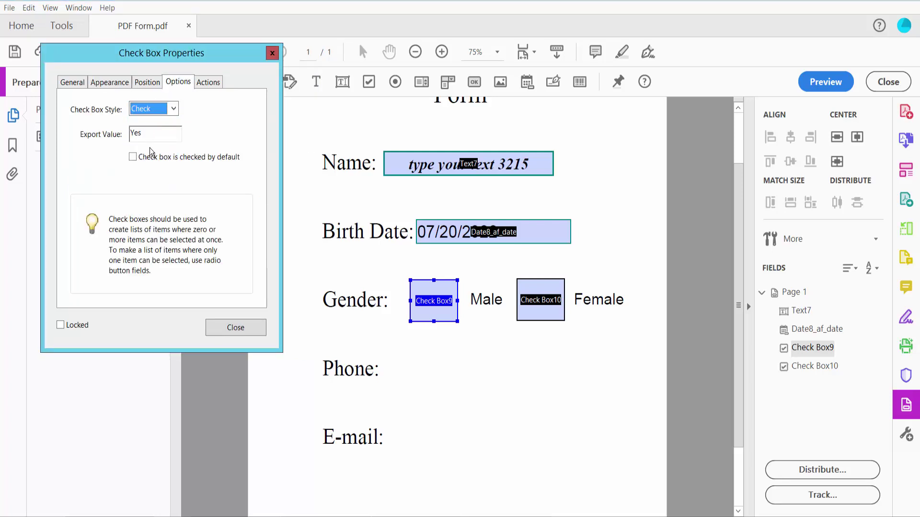
{"action": "left_click", "coordinate": [235, 328]}
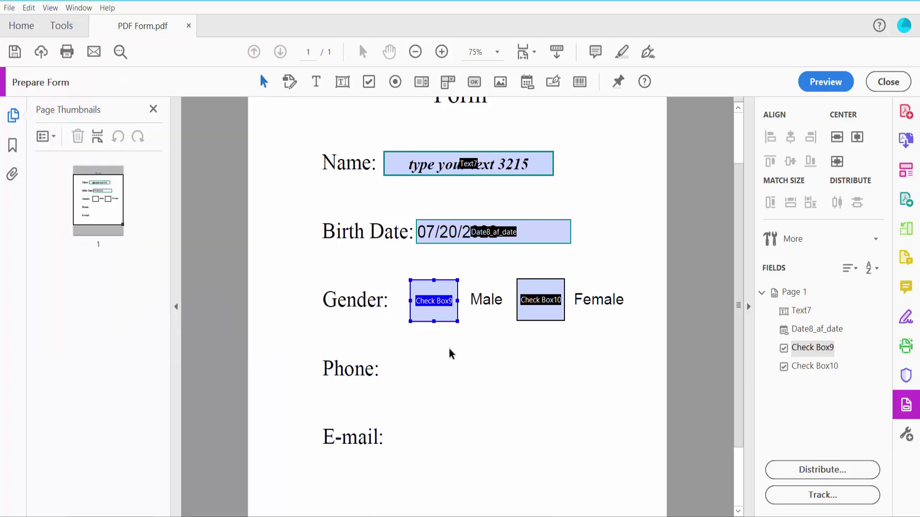
Set the Female box Check Box10 to the Diamond style
{"action": "right_click", "coordinate": [534, 299]}
{"action": "left_click", "coordinate": [570, 8]}
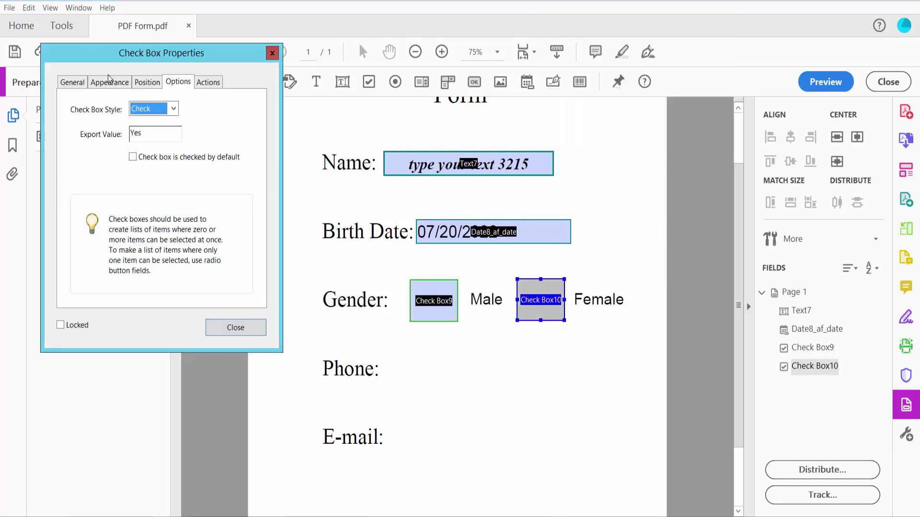
{"action": "left_click", "coordinate": [174, 112]}
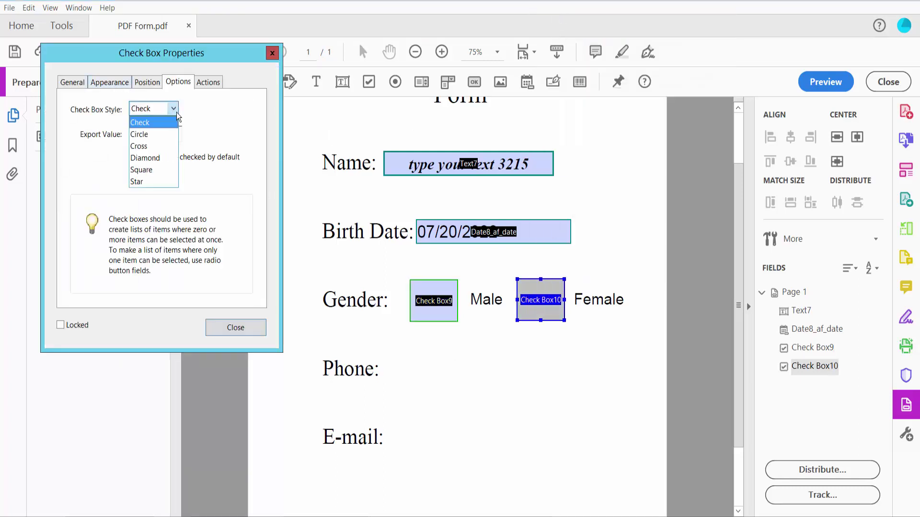
{"action": "left_click", "coordinate": [152, 158]}
Give Check Box10 a Medium-thickness blue border and a magenta mark colour
{"action": "left_click", "coordinate": [73, 82]}
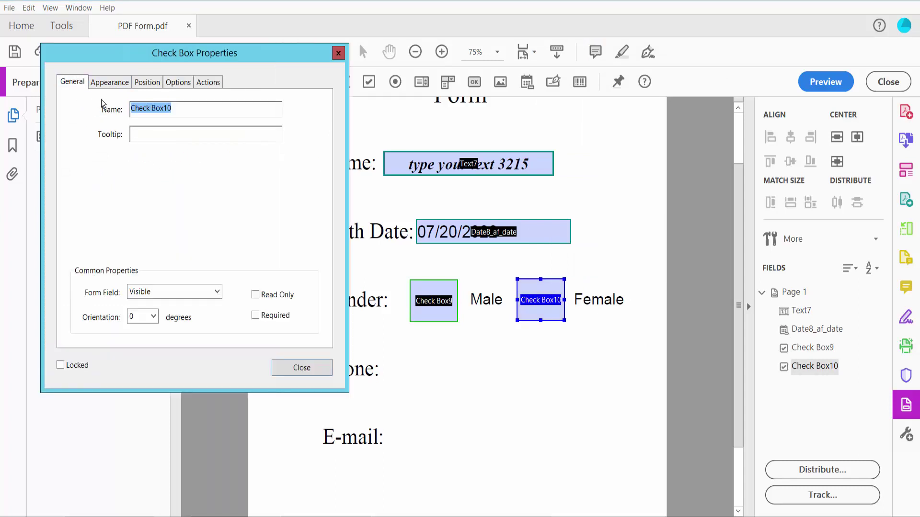
{"action": "left_click", "coordinate": [110, 83]}
{"action": "left_click", "coordinate": [142, 130]}
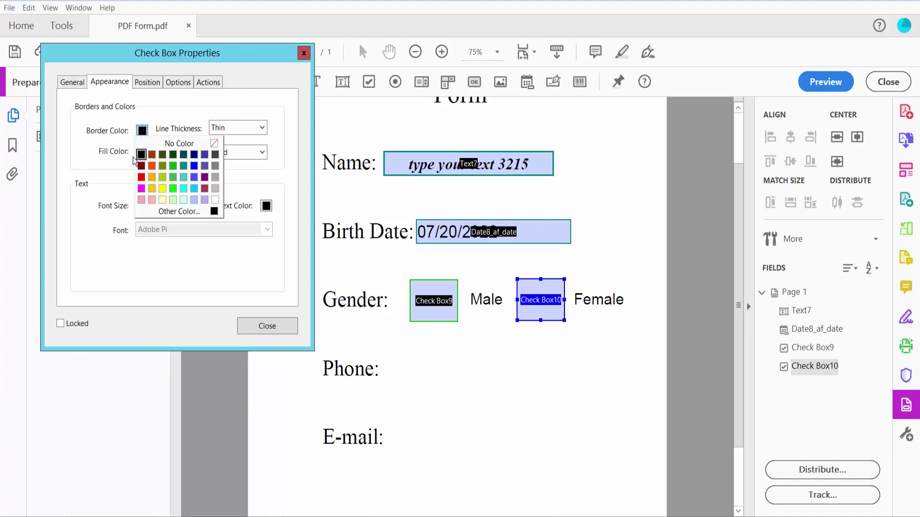
{"action": "left_click", "coordinate": [194, 177]}
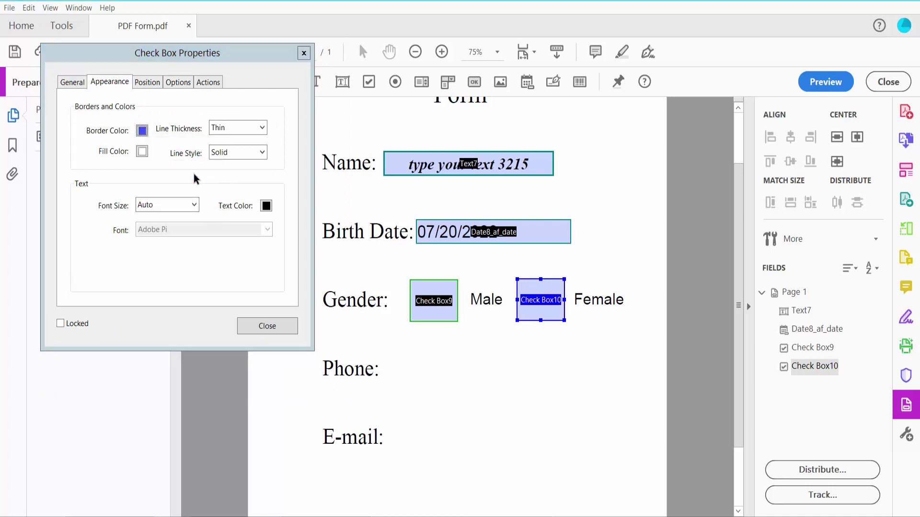
{"action": "left_click", "coordinate": [261, 128]}
{"action": "left_click", "coordinate": [231, 151]}
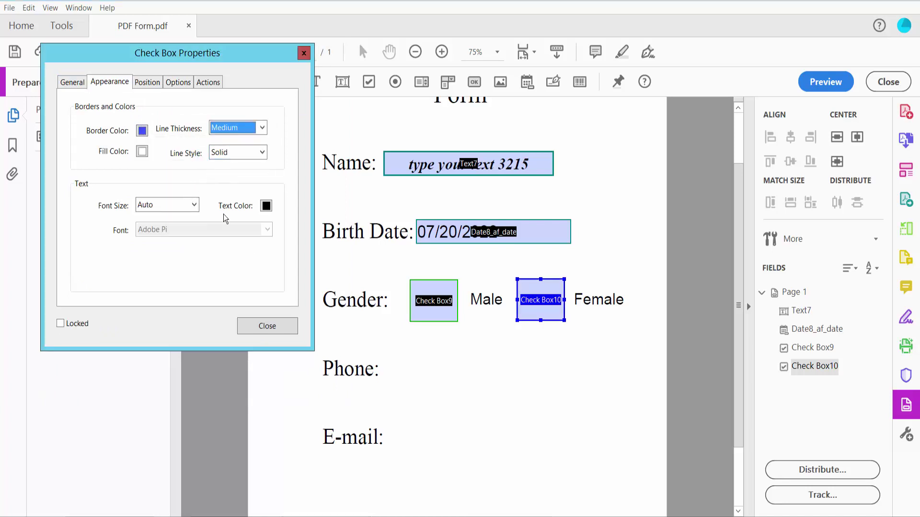
{"action": "left_click", "coordinate": [266, 206]}
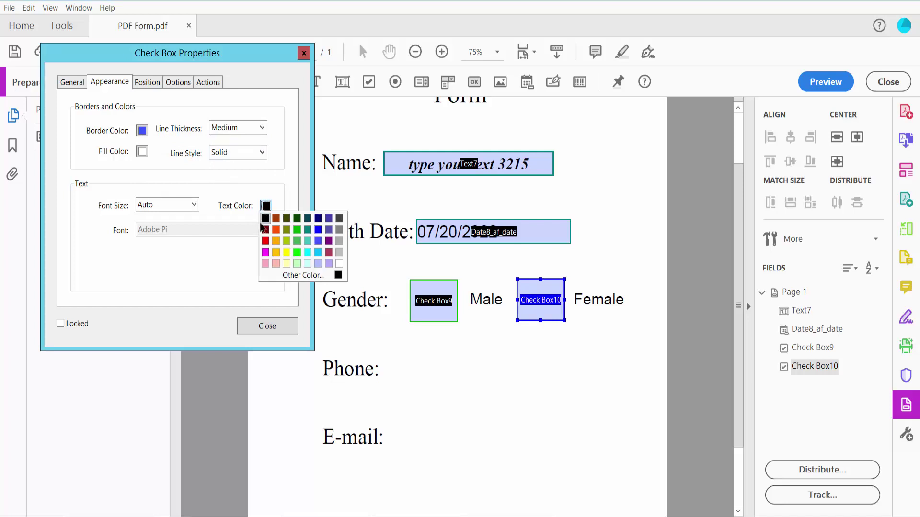
{"action": "left_click", "coordinate": [265, 252]}
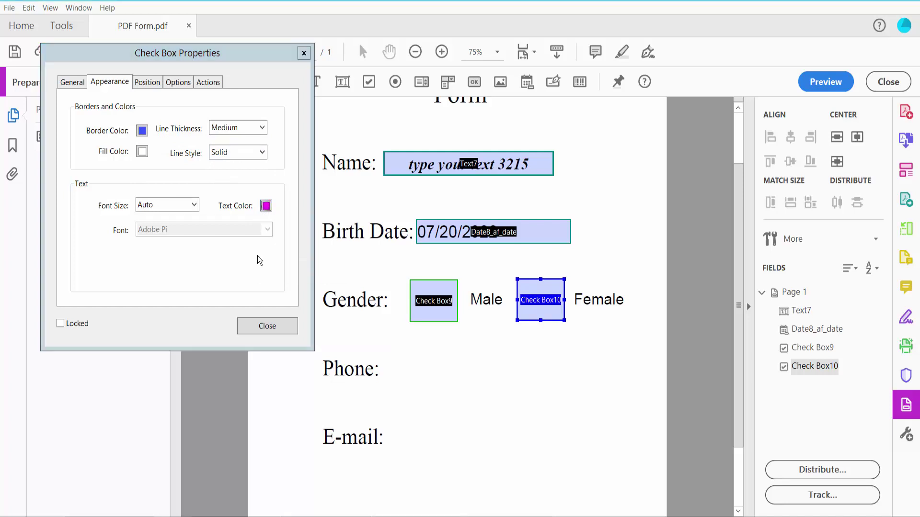
{"action": "left_click", "coordinate": [268, 333]}
Test both Gender boxes in preview, leaving Male with a red check and Female with a magenta diamond
{"action": "left_click", "coordinate": [817, 82]}
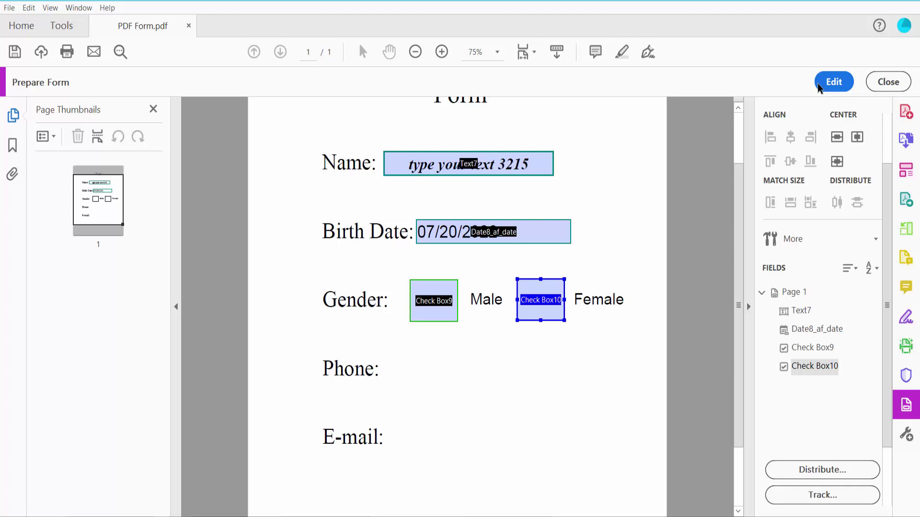
{"action": "left_click", "coordinate": [513, 312]}
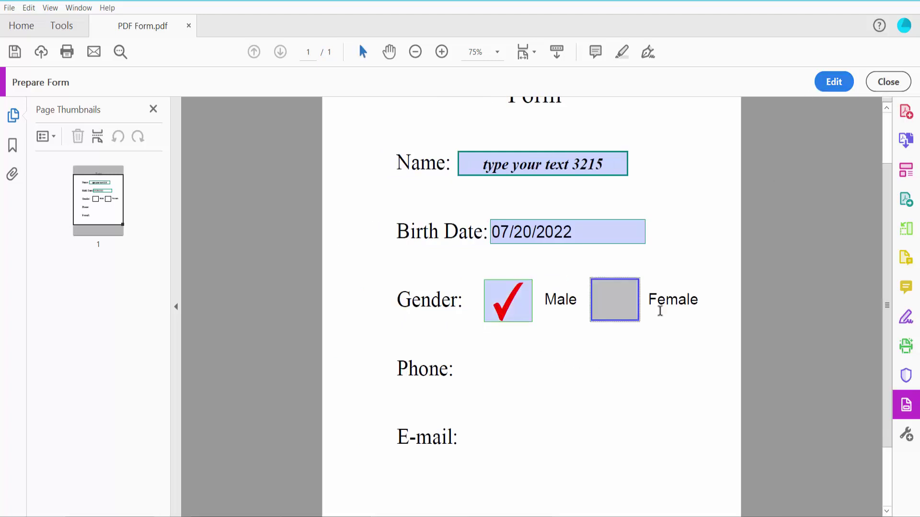
{"action": "left_click", "coordinate": [626, 316]}
{"action": "left_click", "coordinate": [627, 319]}
{"action": "left_click", "coordinate": [531, 305]}
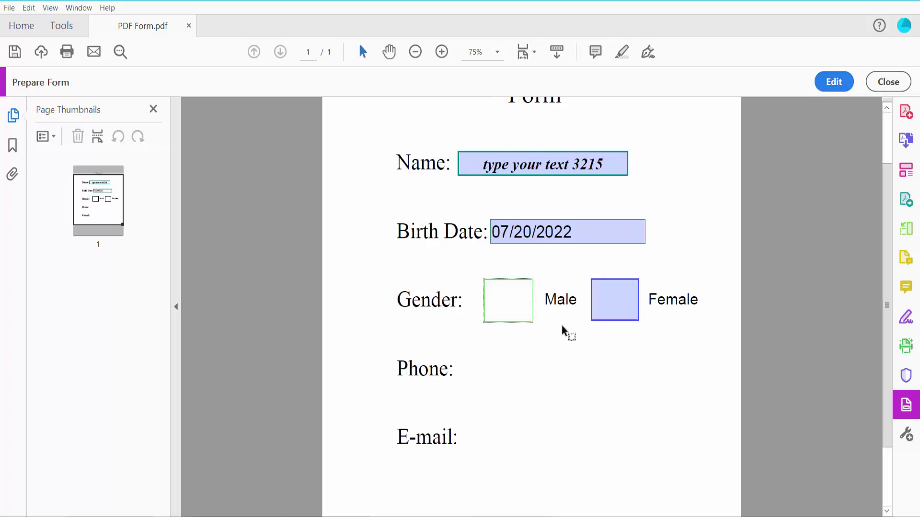
{"action": "left_click", "coordinate": [504, 301]}
{"action": "left_click", "coordinate": [617, 311]}
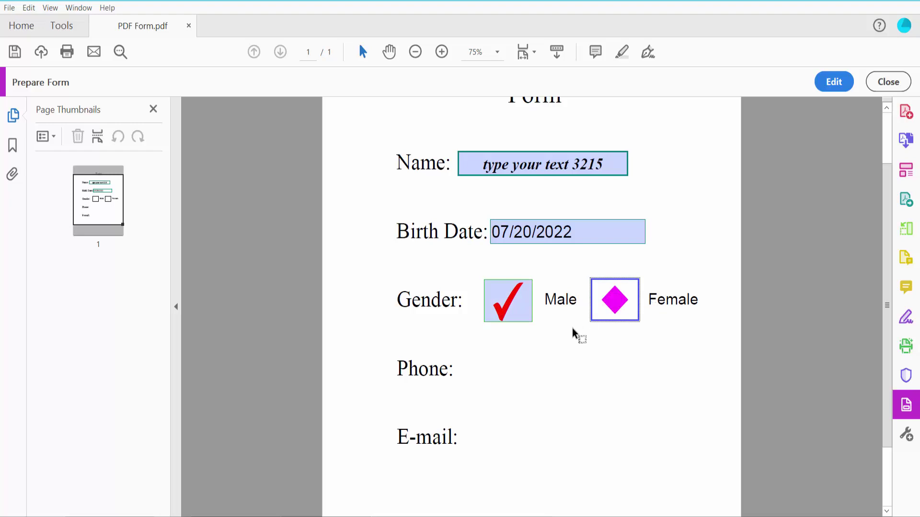
{"action": "scroll", "coordinate": [565, 329], "scroll_direction": "down", "scroll_amount": 2}
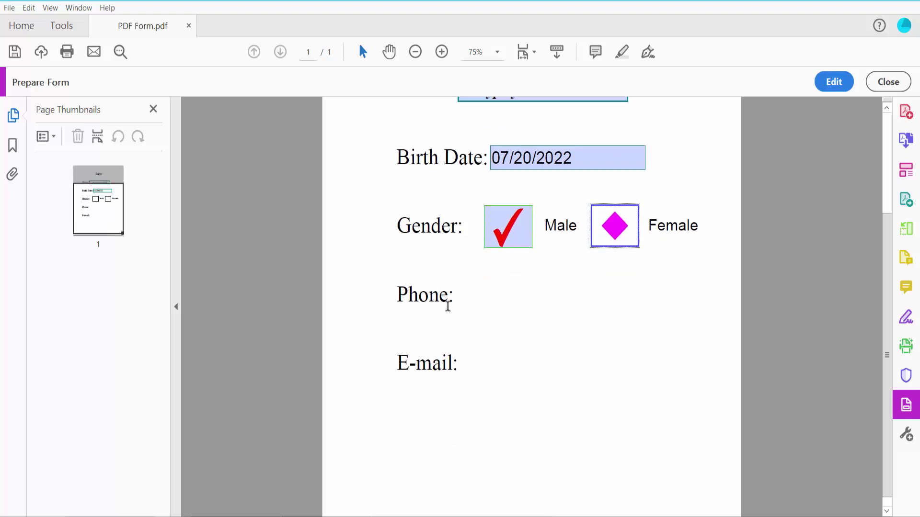
Draw a new text field, Text10, beside the Phone label and bring up its options
{"action": "left_click", "coordinate": [830, 82]}
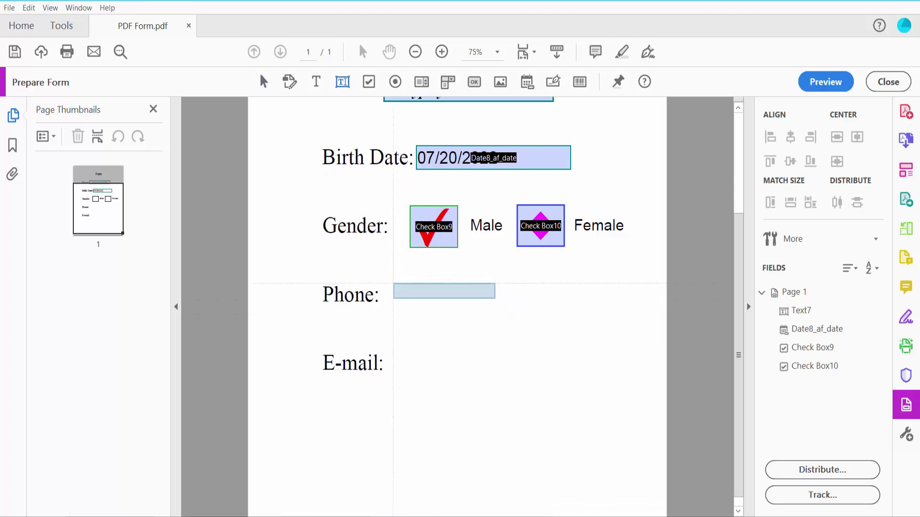
{"action": "left_click_drag", "start_coordinate": [390, 285], "coordinate": [575, 313]}
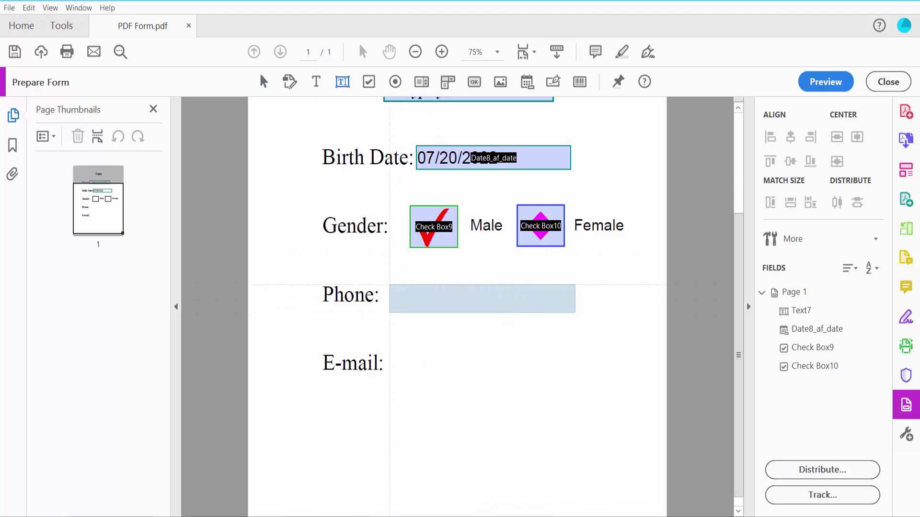
{"action": "left_click", "coordinate": [511, 303]}
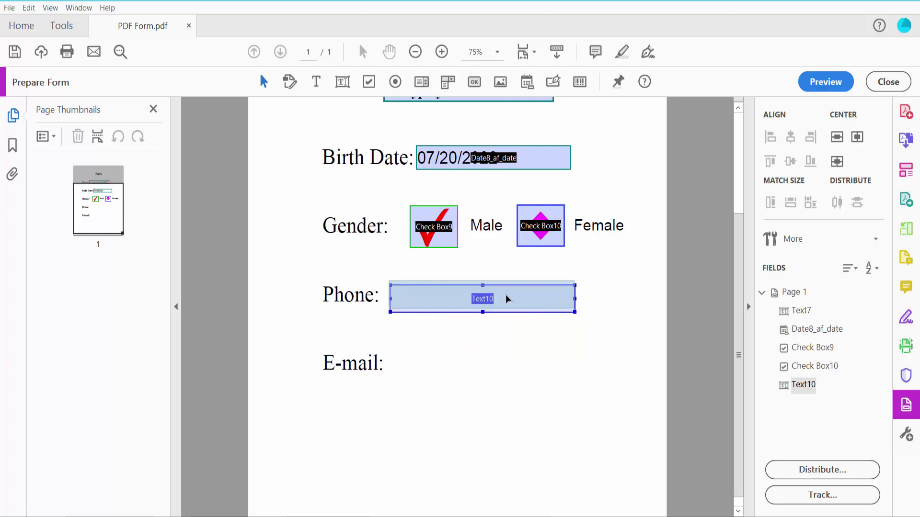
{"action": "right_click", "coordinate": [522, 300]}
Give the Phone field Text10 an Auto font size and a green border
{"action": "left_click", "coordinate": [571, 7]}
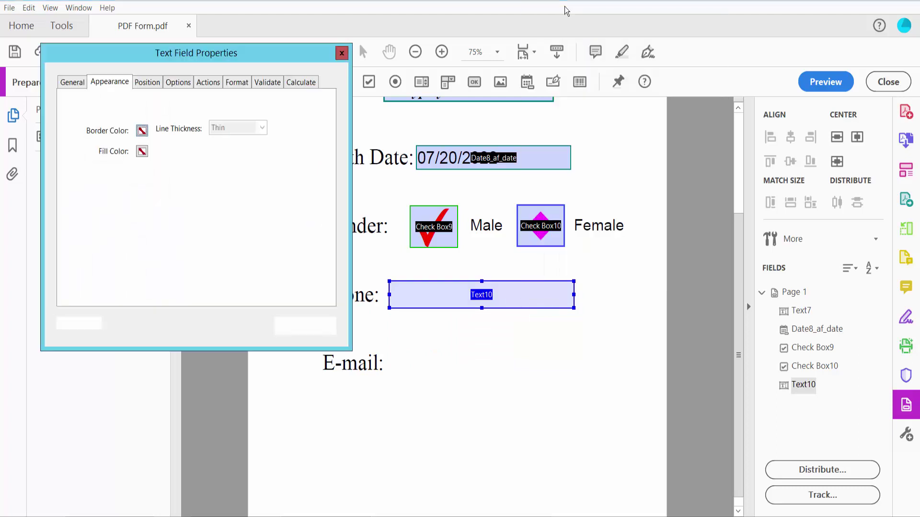
{"action": "left_click", "coordinate": [194, 205]}
{"action": "left_click", "coordinate": [182, 217]}
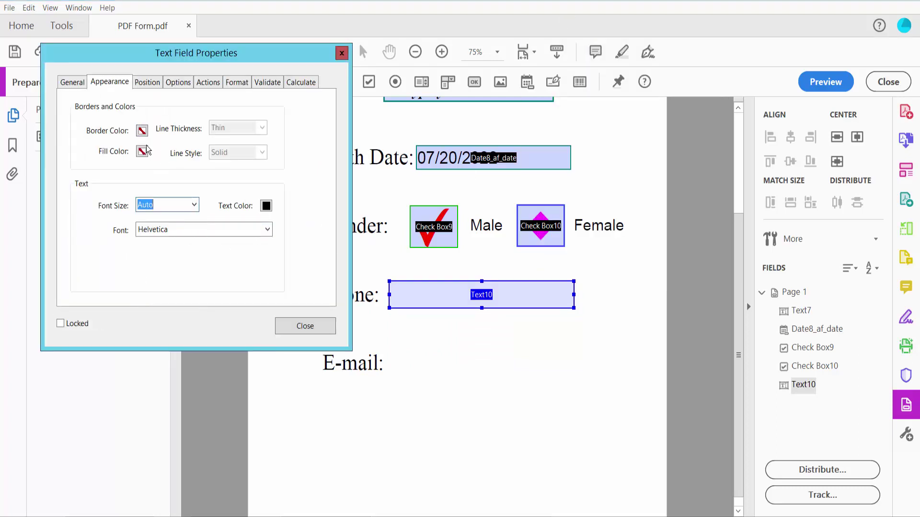
{"action": "left_click", "coordinate": [142, 130]}
{"action": "left_click", "coordinate": [174, 166]}
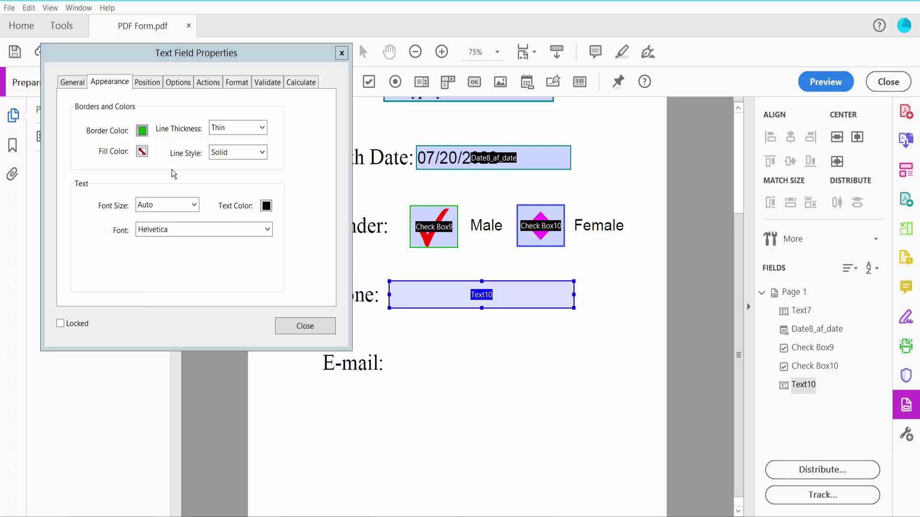
Format the Phone field as Special > Phone Number
{"action": "left_click", "coordinate": [240, 84]}
{"action": "left_click", "coordinate": [214, 110]}
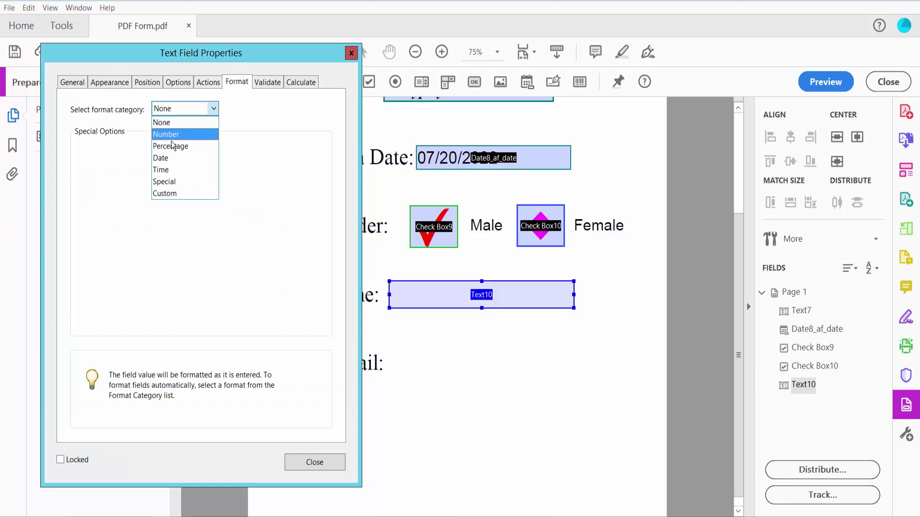
{"action": "left_click", "coordinate": [178, 183]}
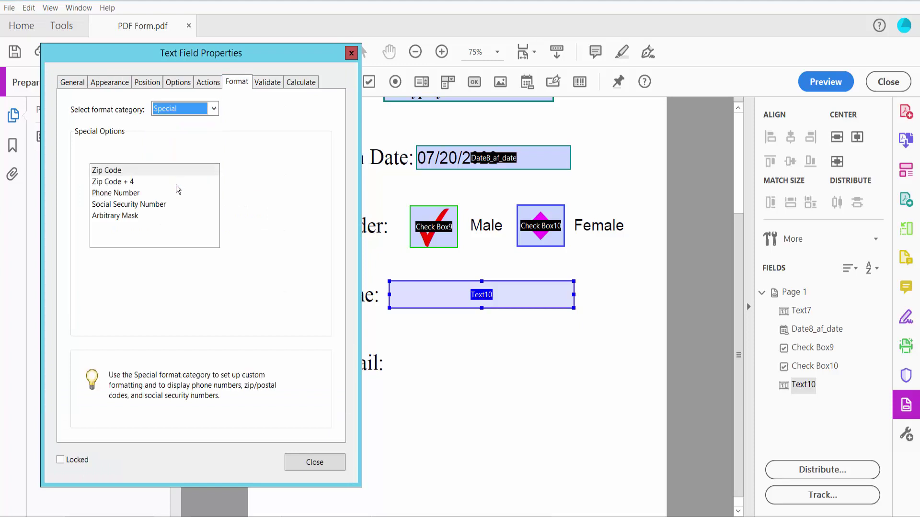
{"action": "left_click", "coordinate": [134, 194]}
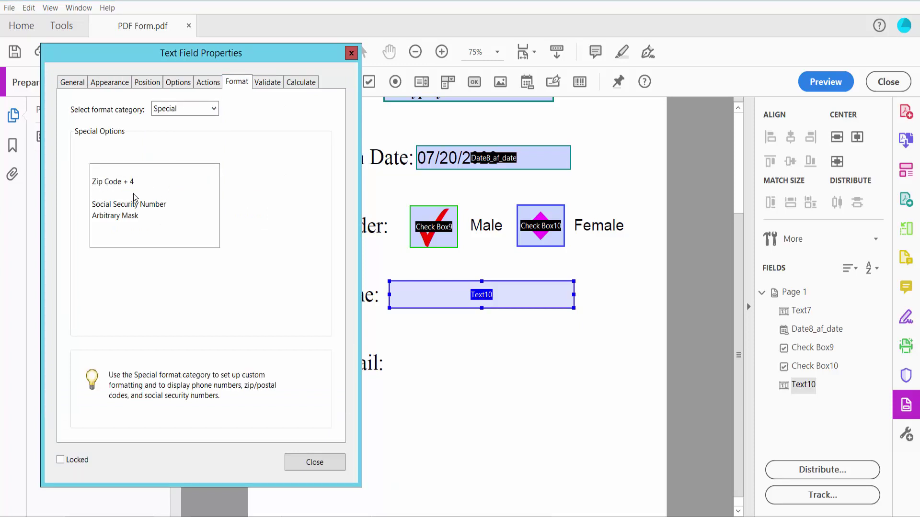
{"action": "left_click", "coordinate": [306, 461]}
In preview, enter a ten-digit phone number and confirm it reformats with the area code in parentheses
{"action": "left_click", "coordinate": [825, 81]}
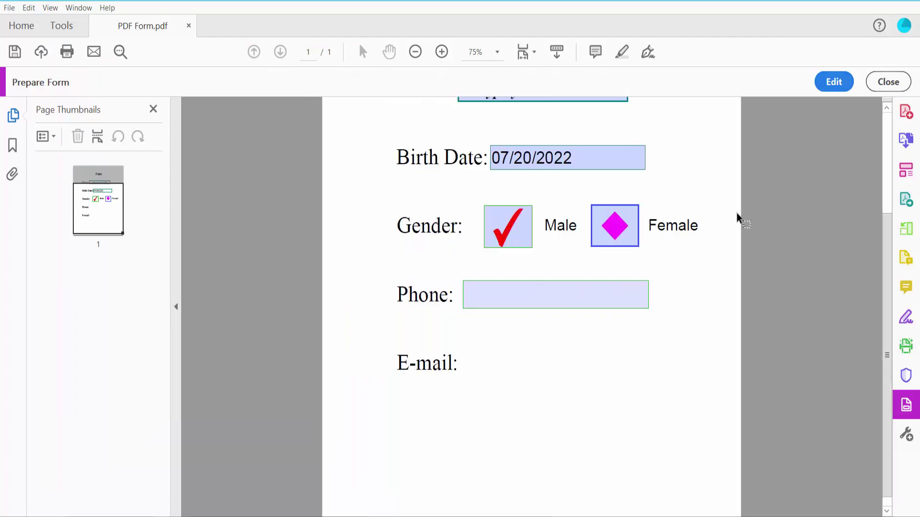
{"action": "left_click", "coordinate": [511, 299]}
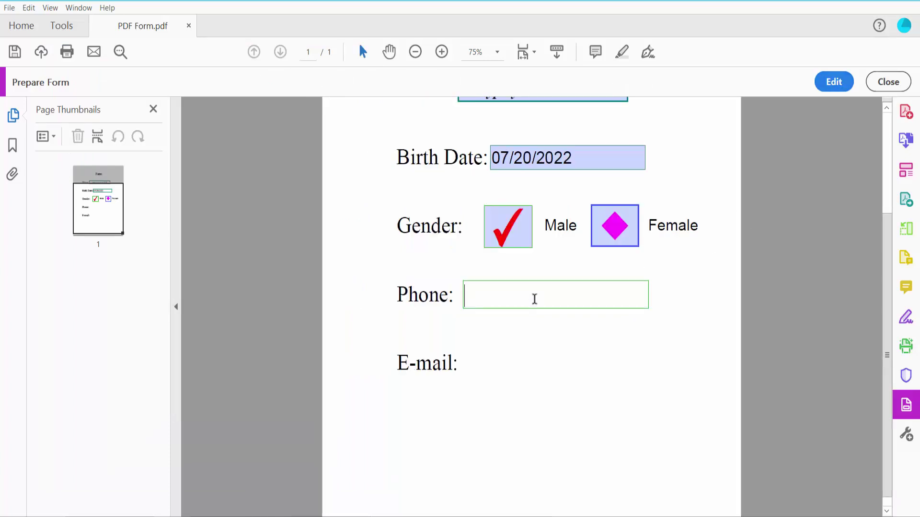
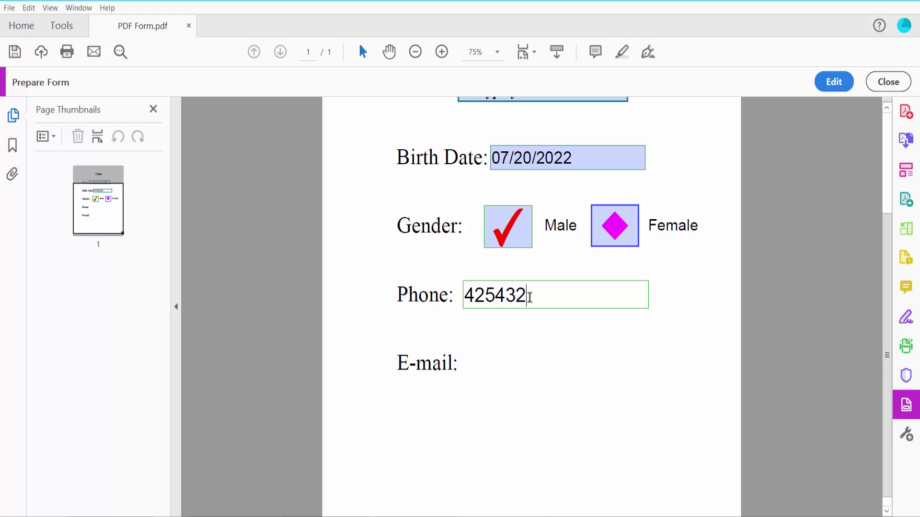
{"action": "left_click", "coordinate": [551, 367]}
{"action": "scroll", "coordinate": [527, 336], "scroll_direction": "up", "scroll_amount": 1}
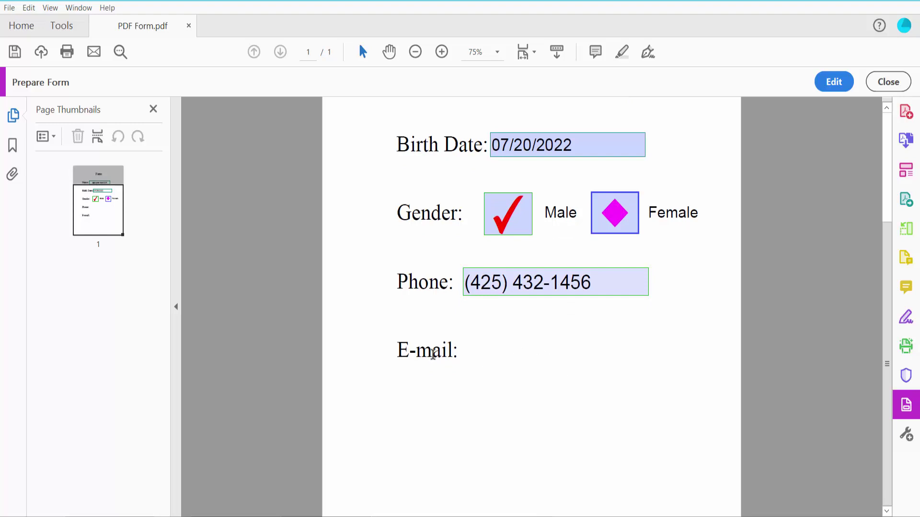
Draw a new text field, Text11, beside the E-mail label and make it slightly taller
{"action": "left_click", "coordinate": [833, 82]}
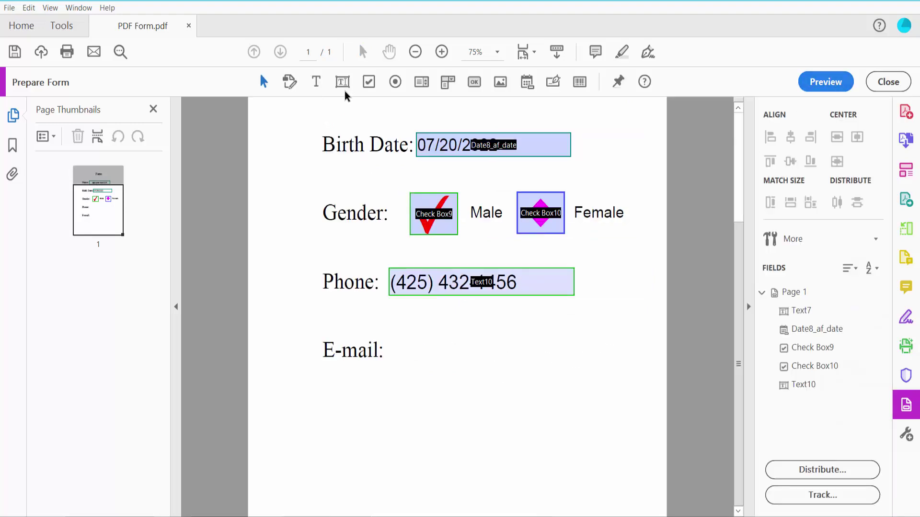
{"action": "left_click", "coordinate": [345, 83]}
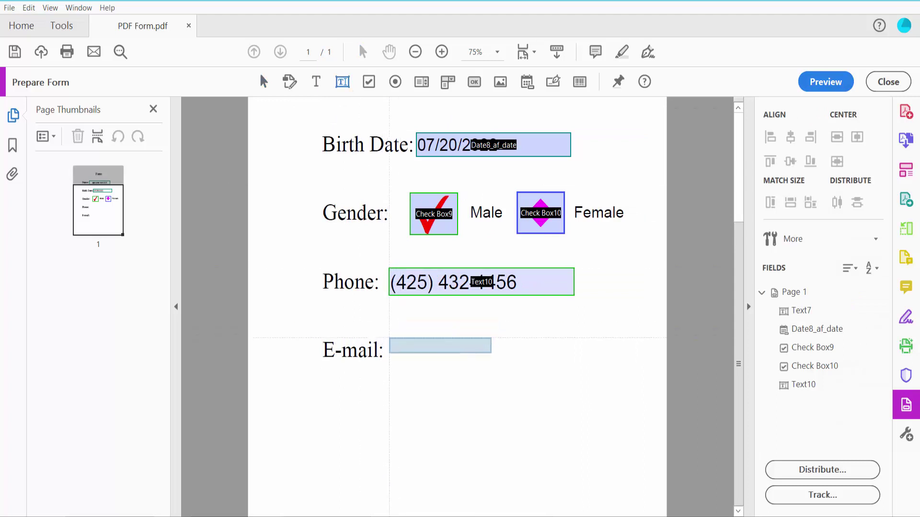
{"action": "left_click_drag", "start_coordinate": [389, 335], "coordinate": [605, 364]}
{"action": "left_click", "coordinate": [531, 346]}
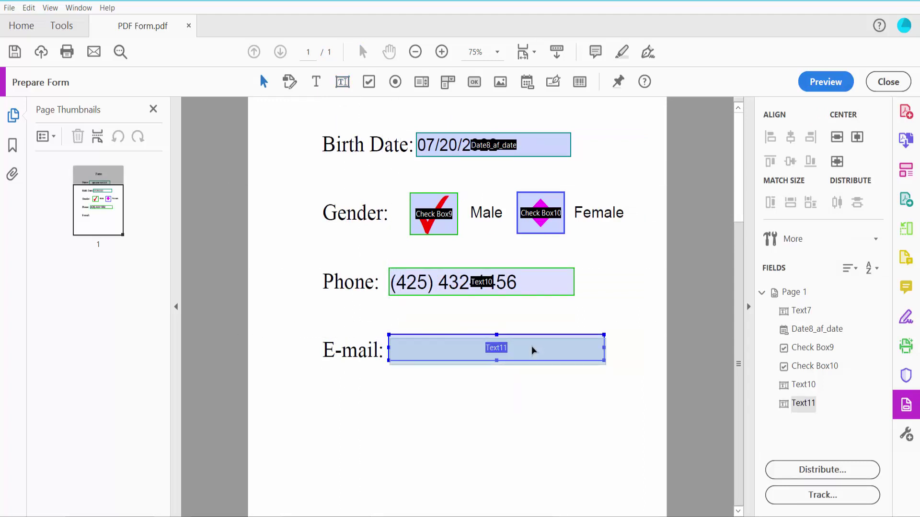
{"action": "left_click_drag", "start_coordinate": [497, 365], "coordinate": [496, 368]}
Give the E-mail field Text11 a Medium teal border and Auto font size
{"action": "right_click", "coordinate": [529, 356]}
{"action": "left_click", "coordinate": [577, 65]}
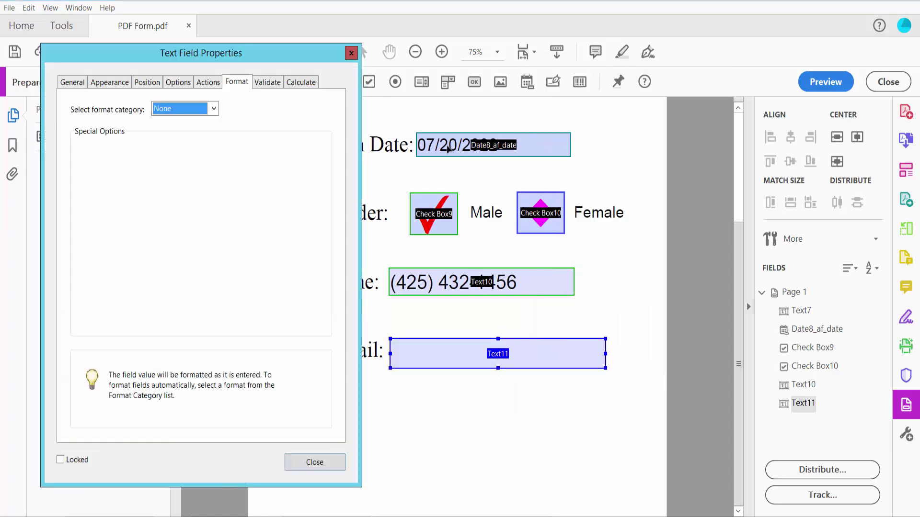
{"action": "left_click", "coordinate": [110, 83]}
{"action": "left_click", "coordinate": [142, 131]}
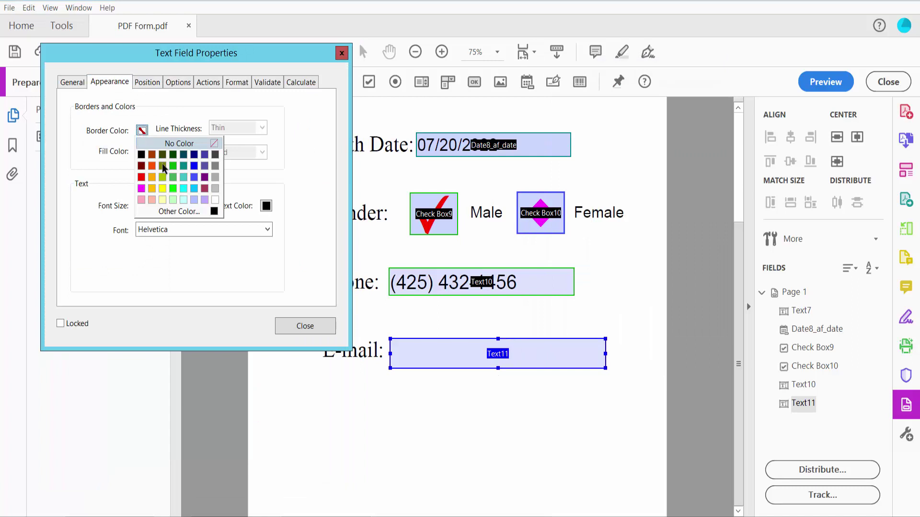
{"action": "left_click", "coordinate": [179, 172]}
{"action": "left_click", "coordinate": [249, 133]}
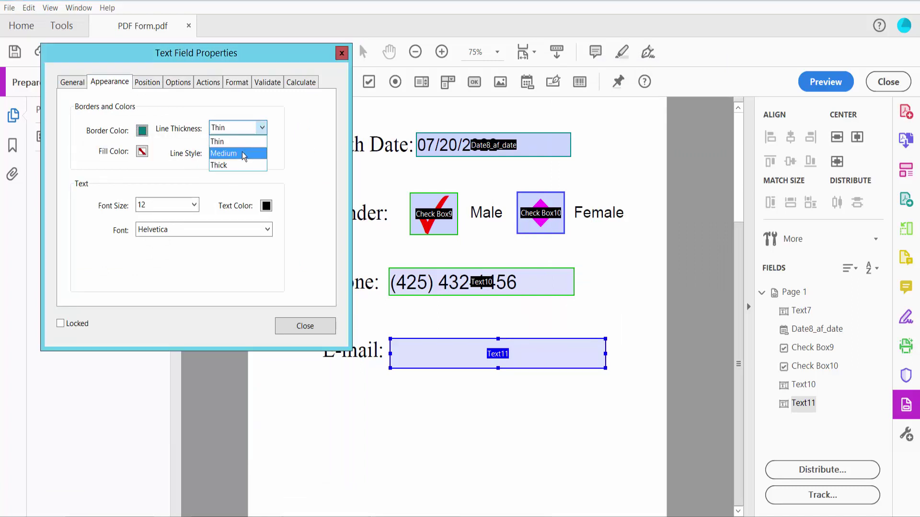
{"action": "left_click", "coordinate": [246, 152]}
{"action": "left_click", "coordinate": [194, 205]}
{"action": "left_click", "coordinate": [163, 220]}
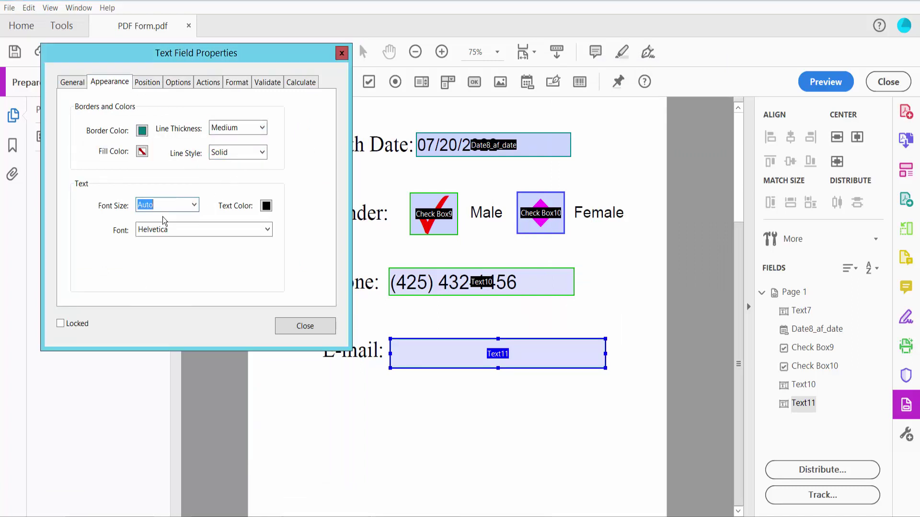
{"action": "left_click", "coordinate": [302, 328]}
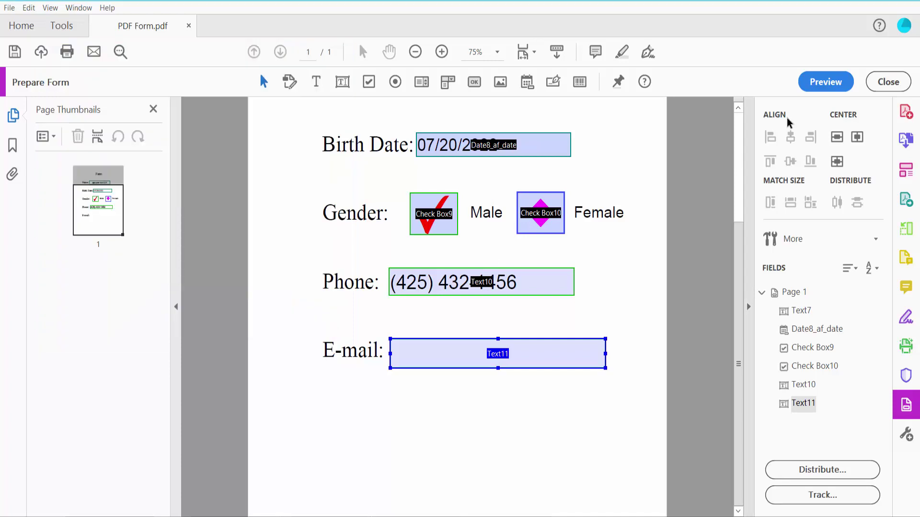
{"action": "left_click", "coordinate": [826, 82]}
{"action": "left_click", "coordinate": [513, 355]}
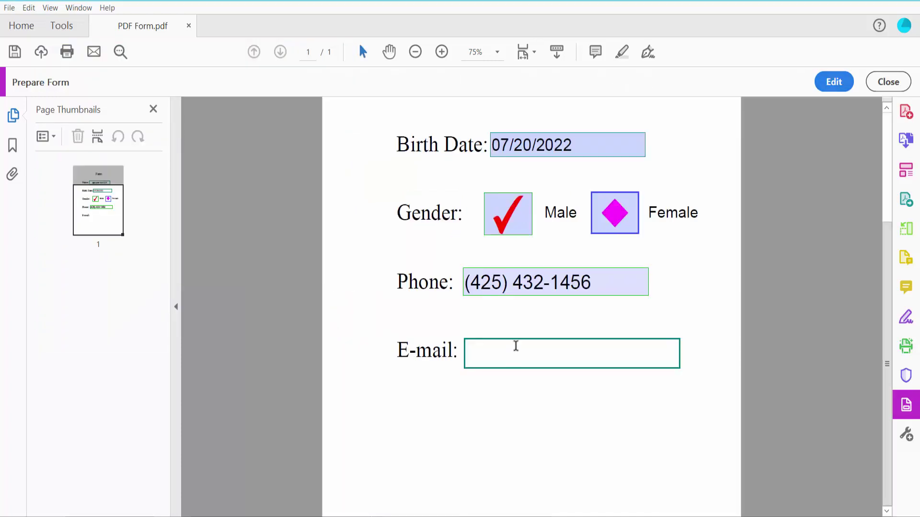
{"action": "type", "text": "@gmail.com"}
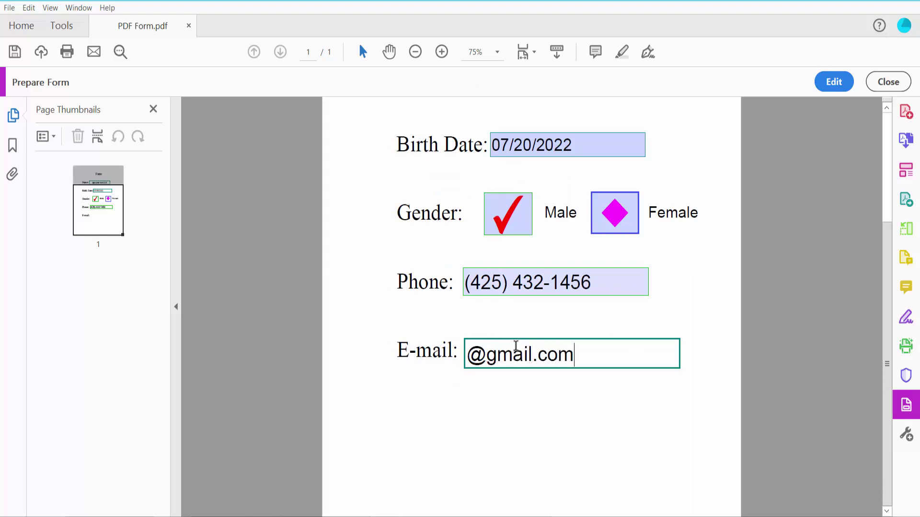
{"action": "left_click", "coordinate": [535, 420]}
{"action": "key", "text": "ctrl+0"}
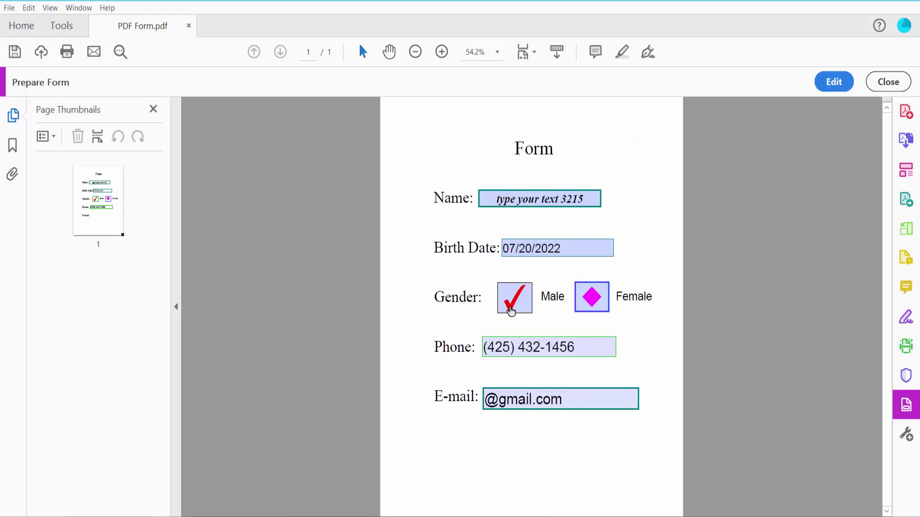
Save the finished form as PDF Form.pdf
{"action": "left_click", "coordinate": [10, 8]}
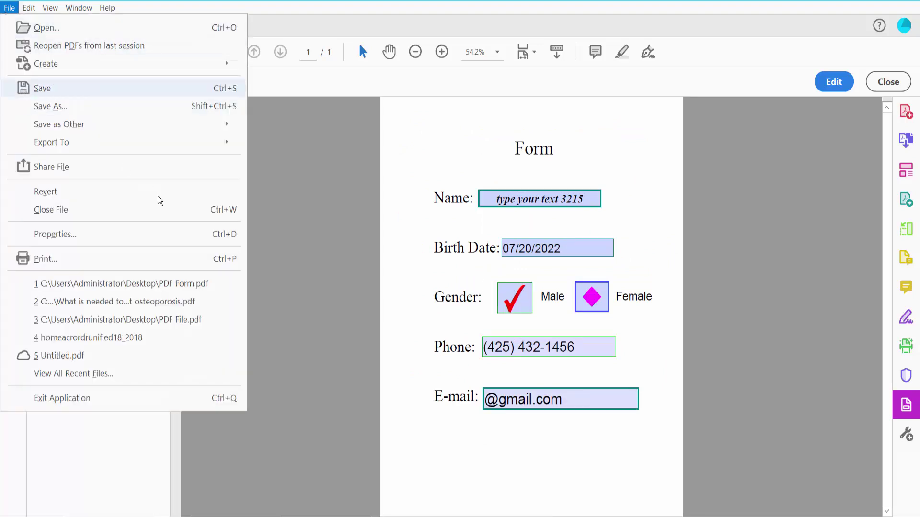
{"action": "left_click", "coordinate": [451, 445]}
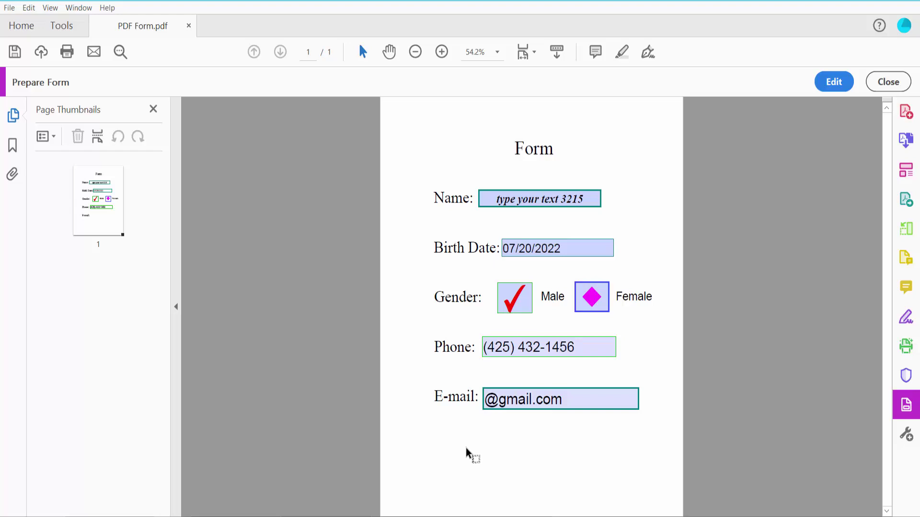